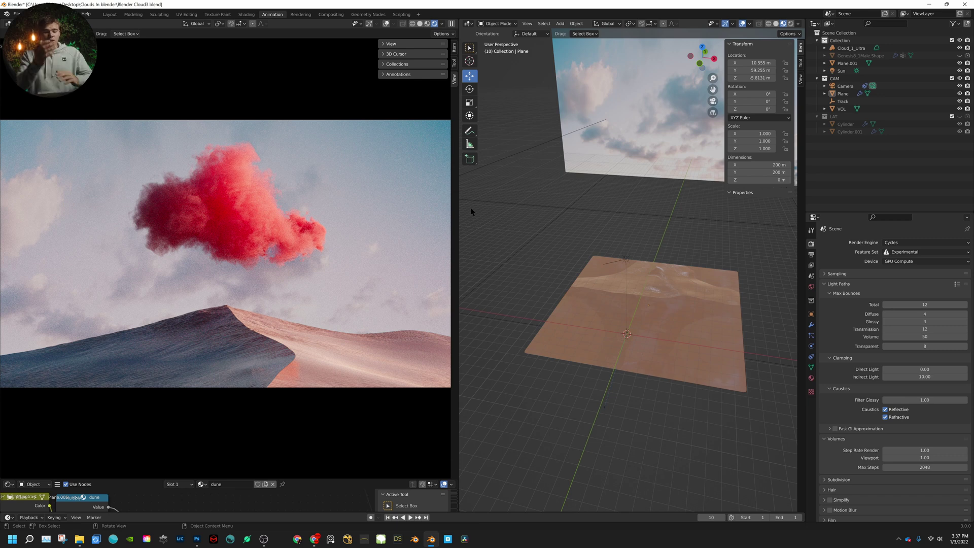
Set the Light Paths max Volume bounces to 0.
click(904, 336)
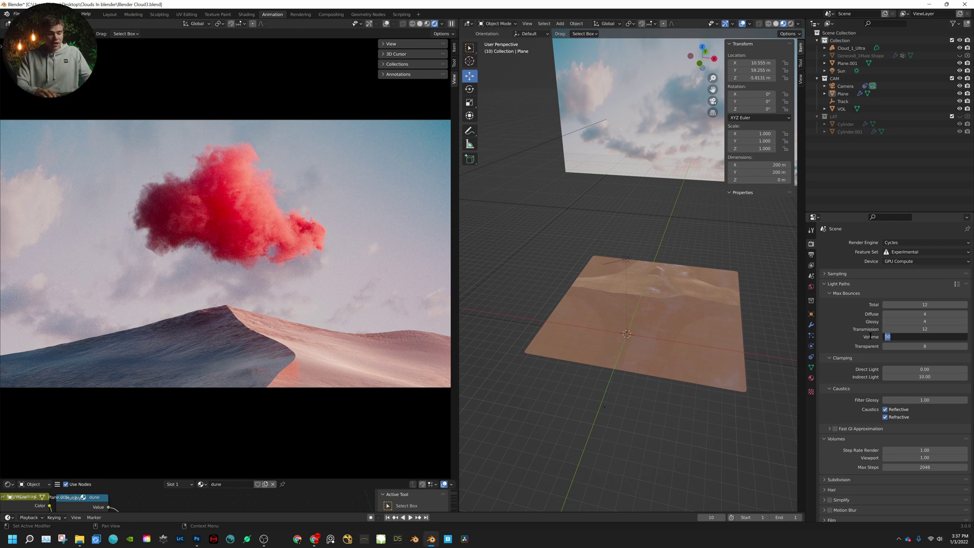
key(BackSpace)
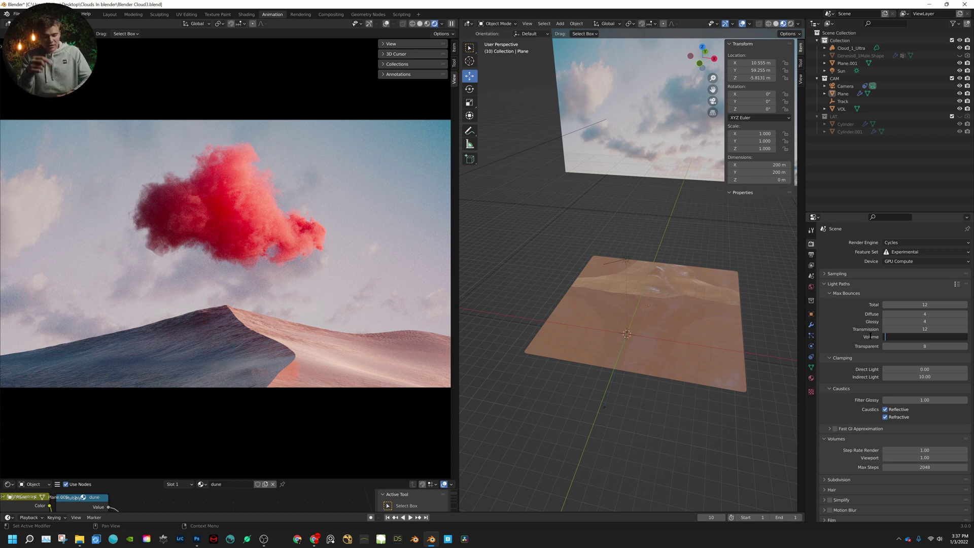
text(0)
key(Return)
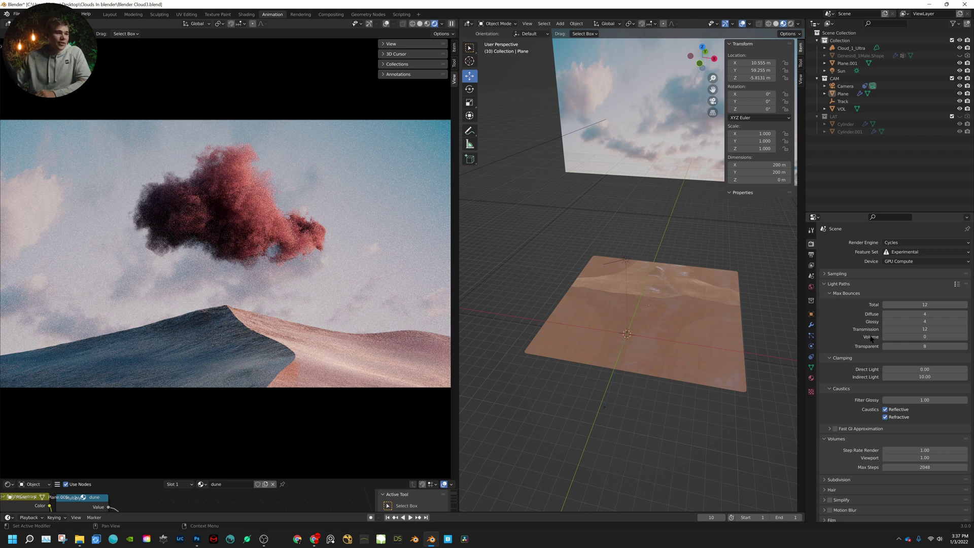
Select the cloud, split the viewport, and show its Principled Volume nodes in a lower Shader Editor.
click(246, 227)
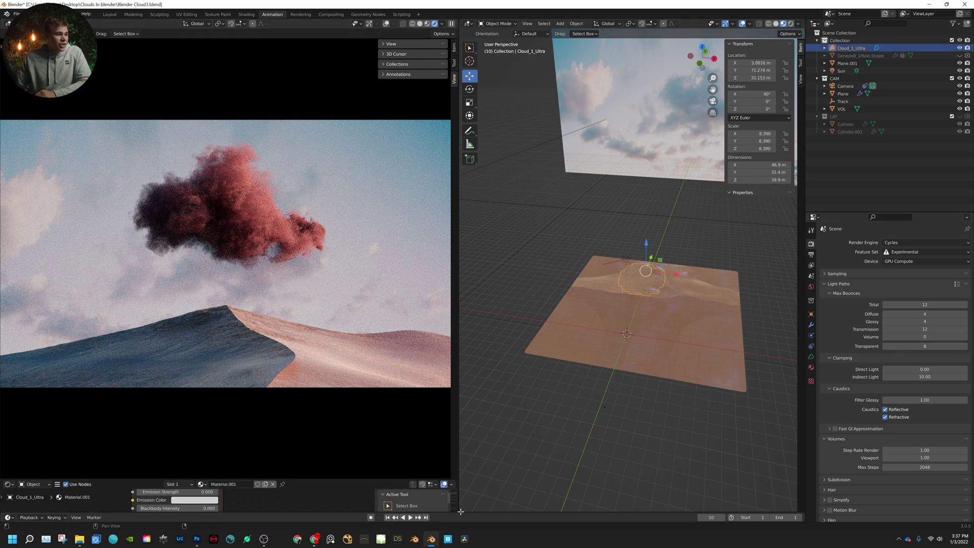
drag(461, 510, 487, 244)
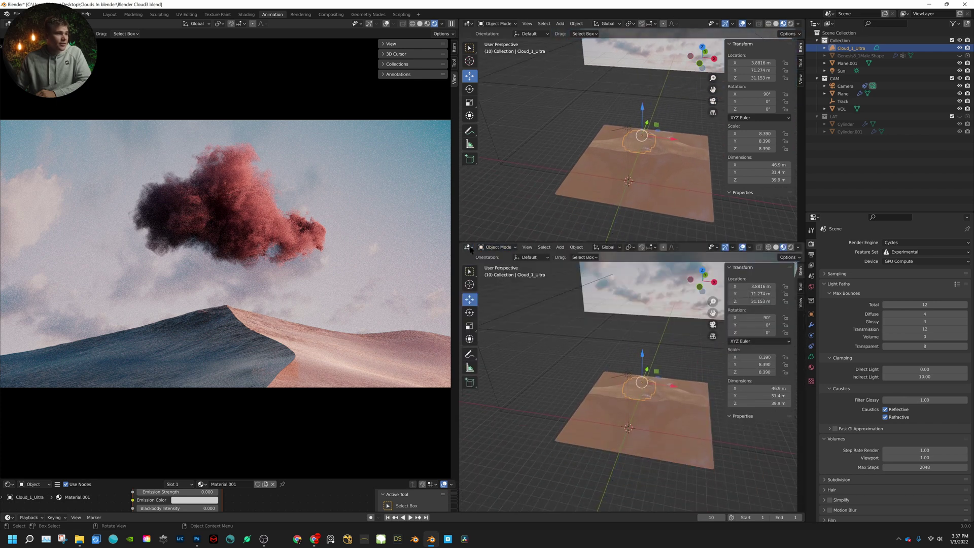
click(468, 247)
click(488, 319)
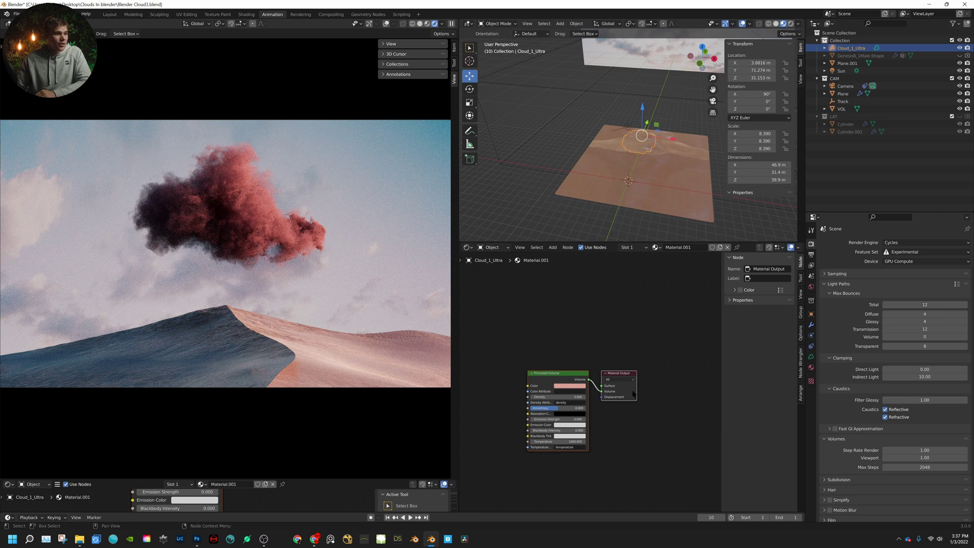
click(567, 388)
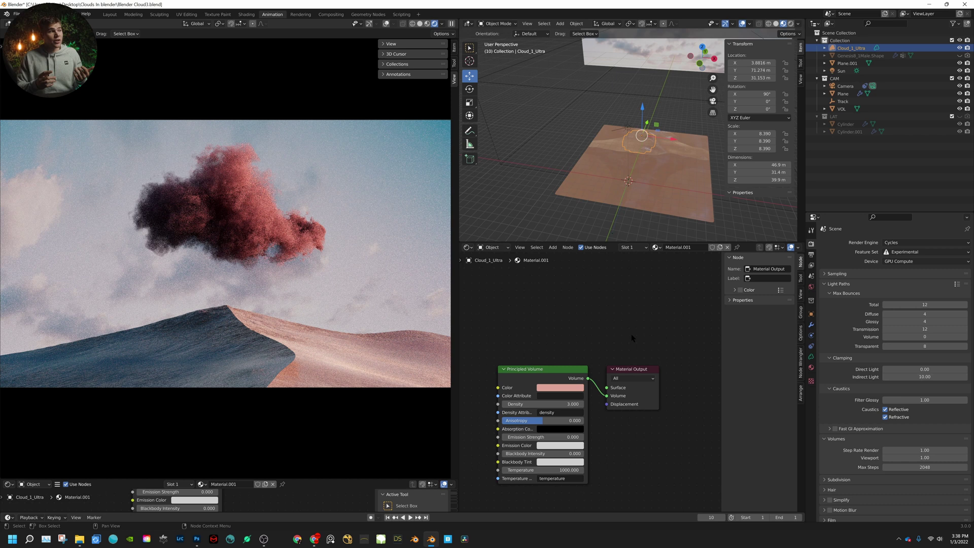
click(927, 337)
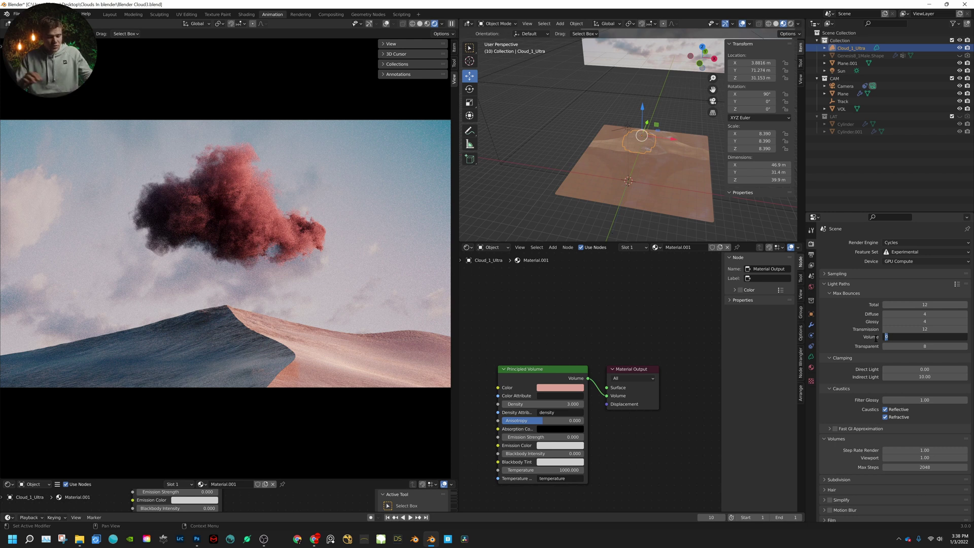
Restore Volume bounces to 50 and collapse the Light Paths panel.
text(50)
key(Return)
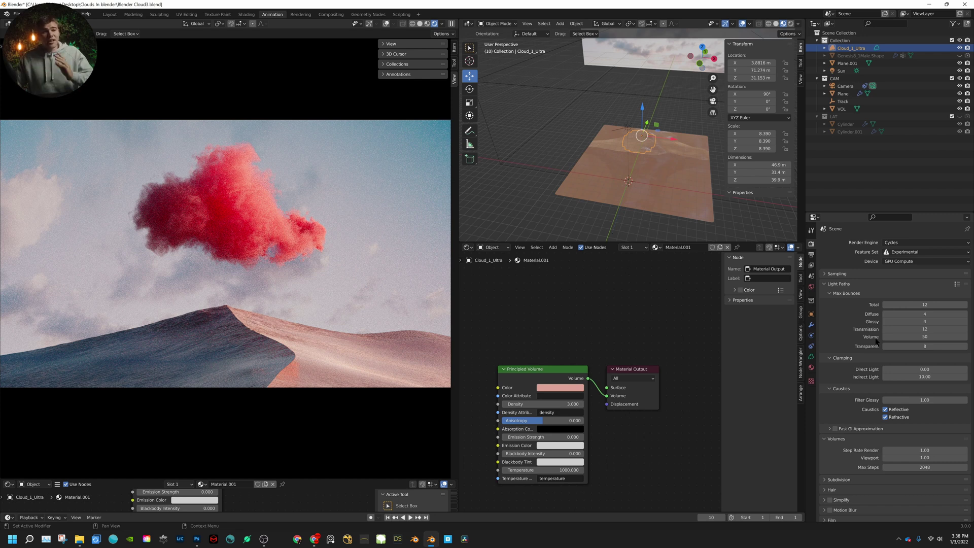
click(873, 284)
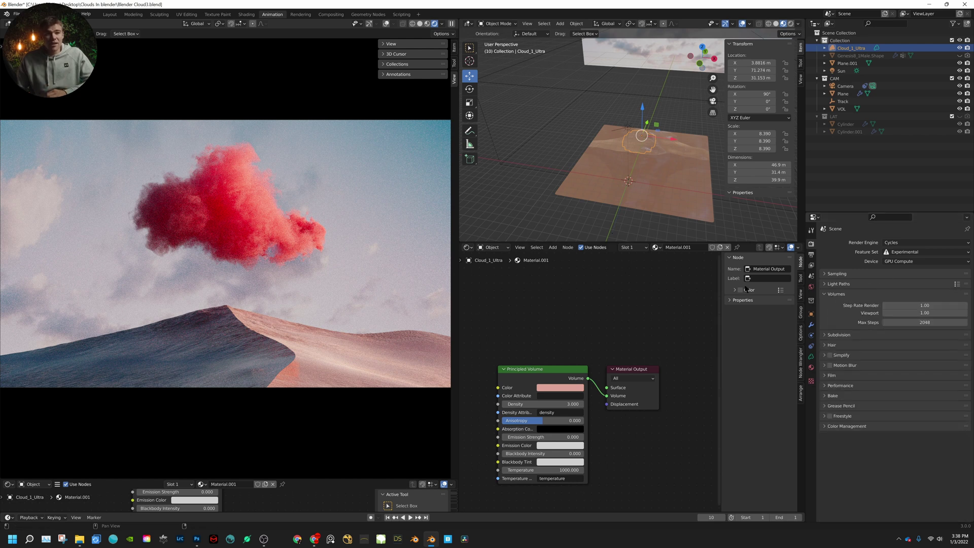
click(839, 284)
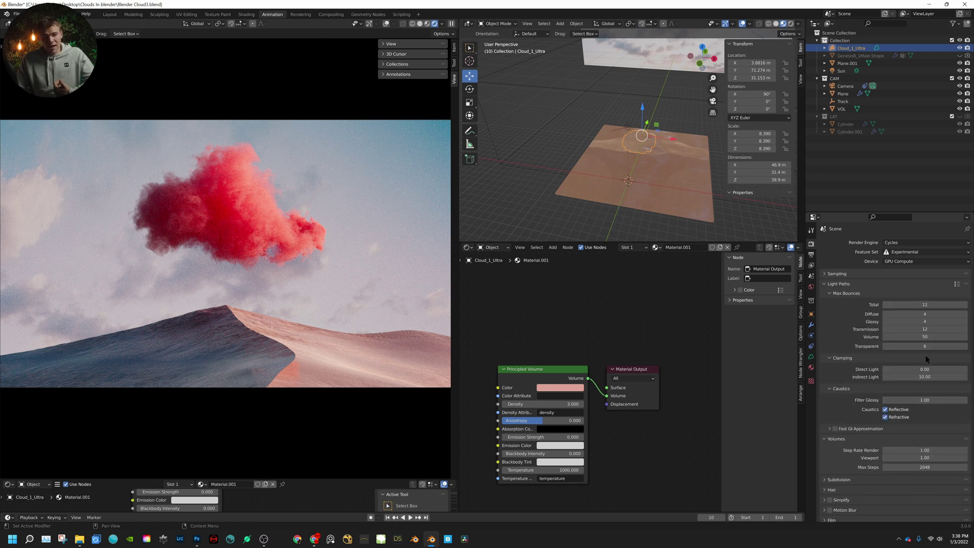
click(928, 338)
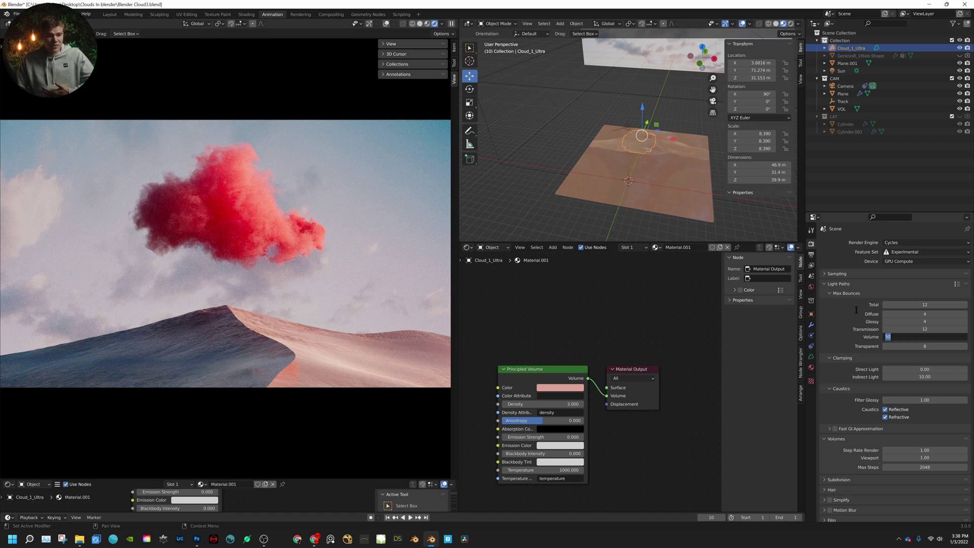
click(833, 284)
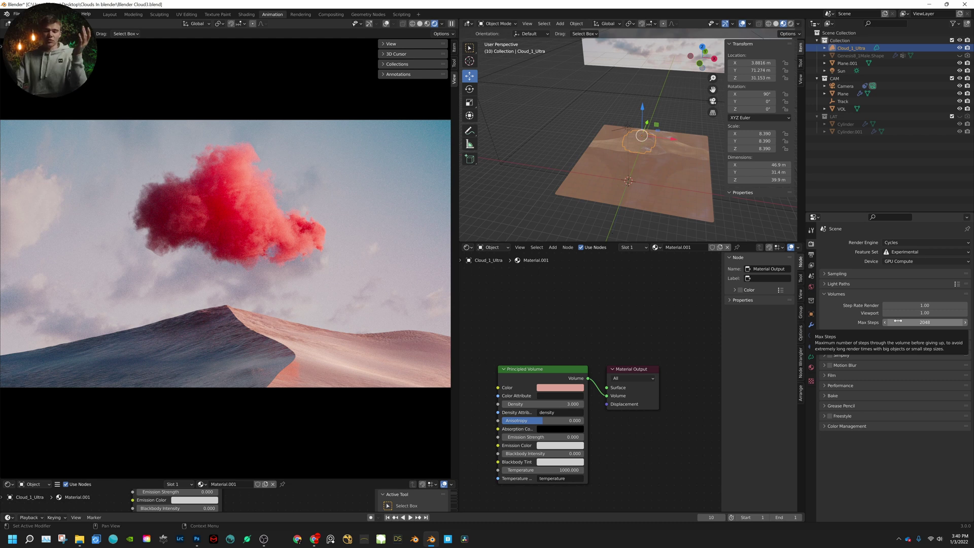
Set the volume Max Steps to 100, then change it to 1024.
click(899, 322)
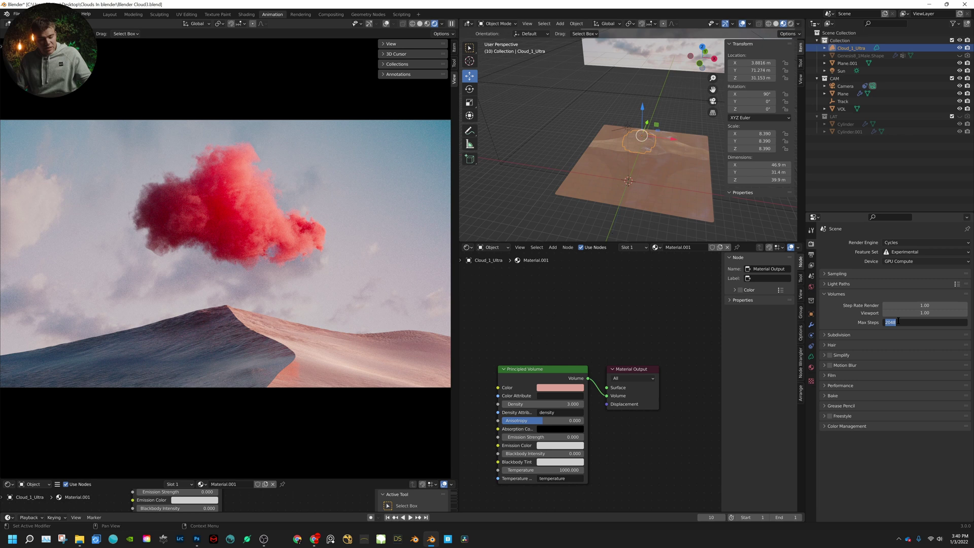
text(100)
key(Return)
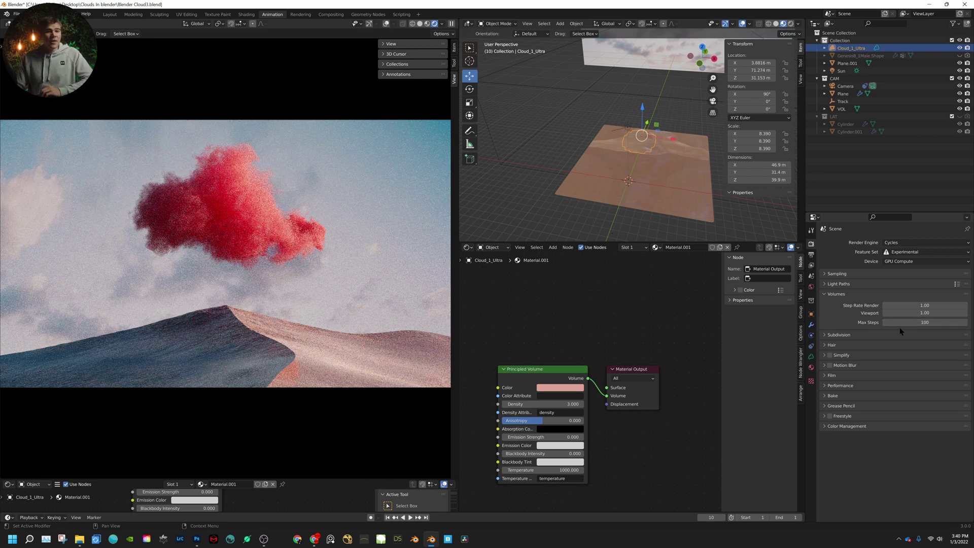
click(902, 322)
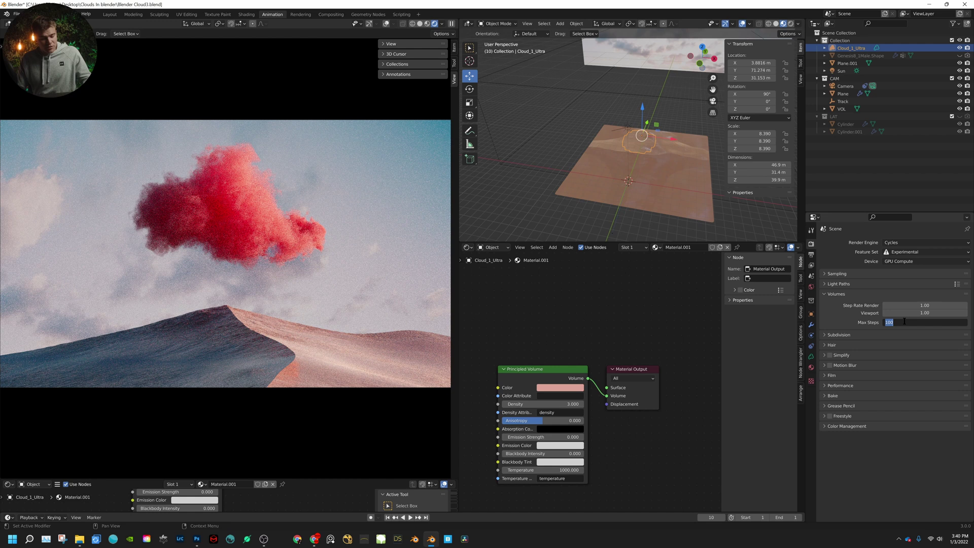
text(102)
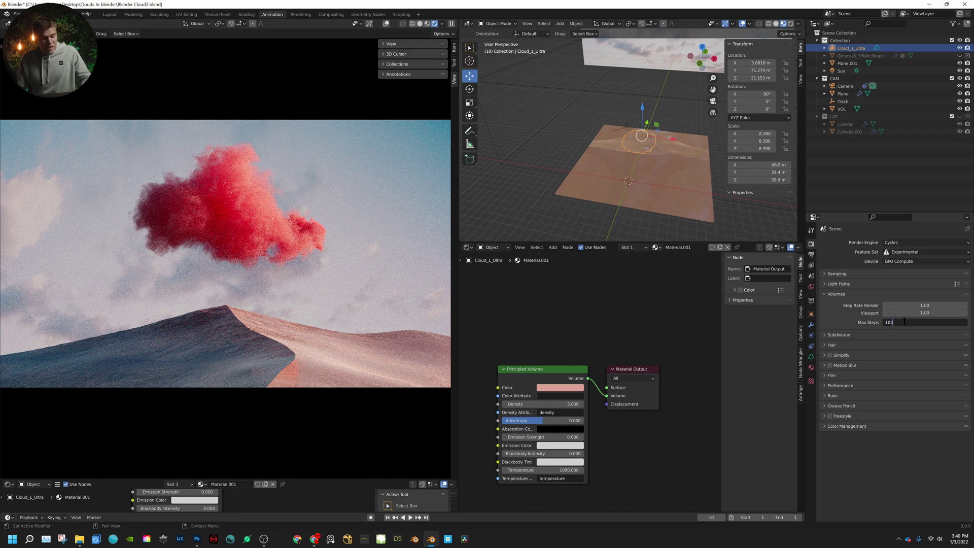
text(4)
key(Return)
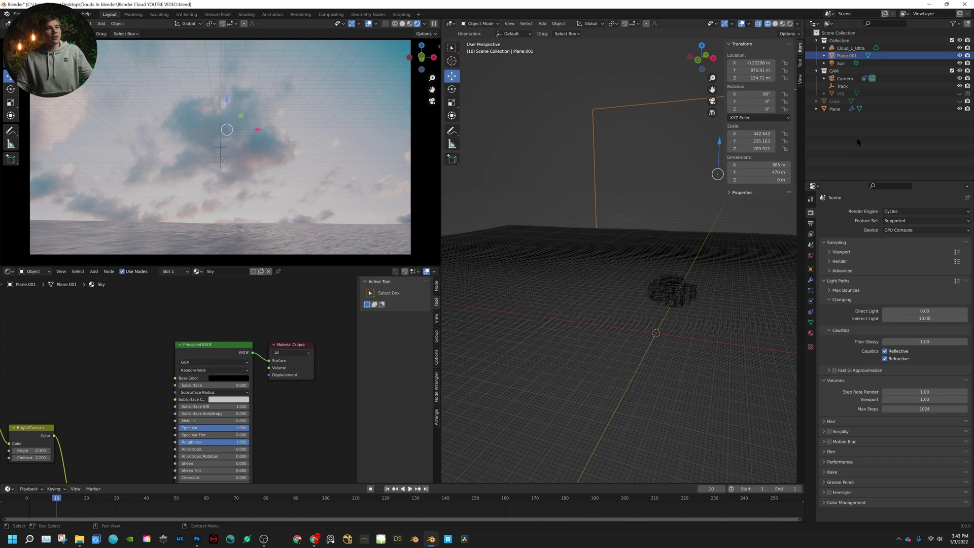
Select the VOL fog object, show it in the render, then hide it again.
click(857, 93)
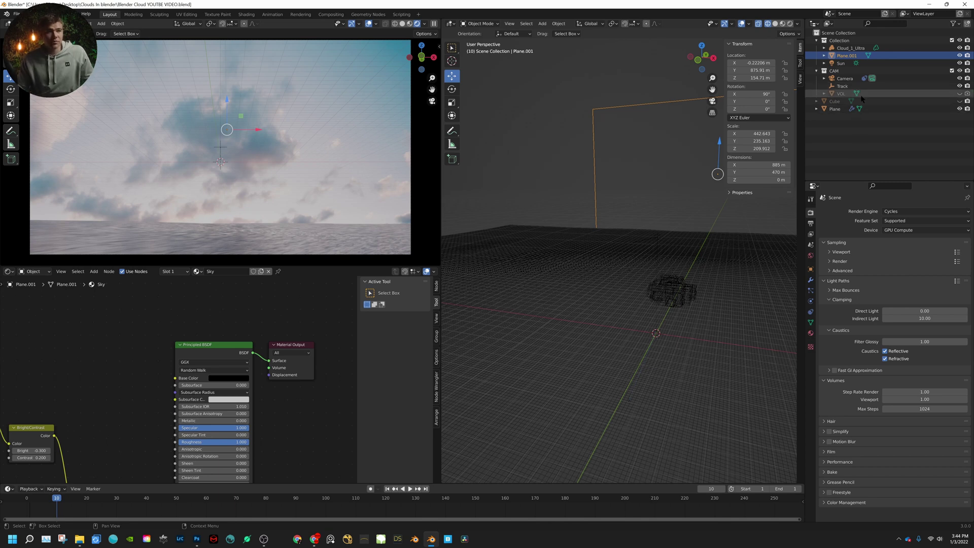
click(960, 93)
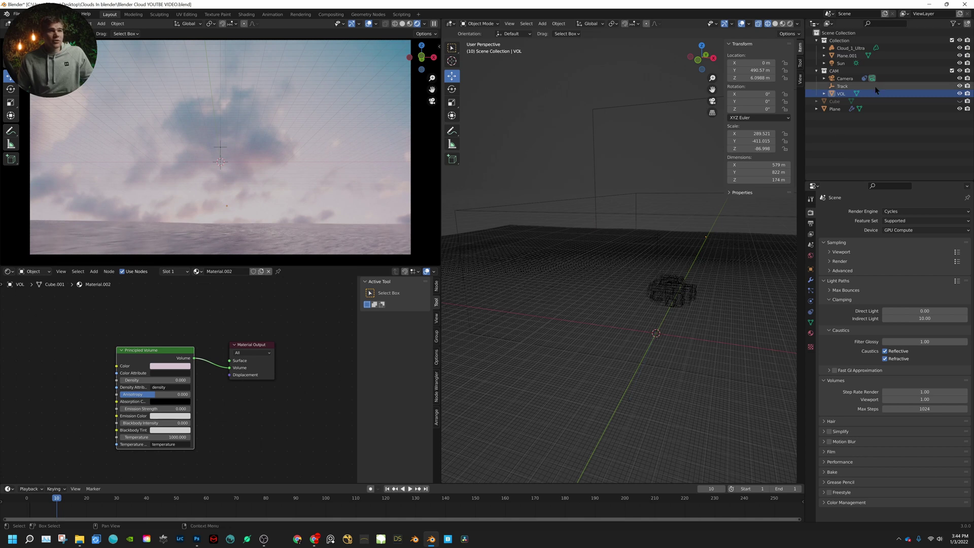
click(960, 95)
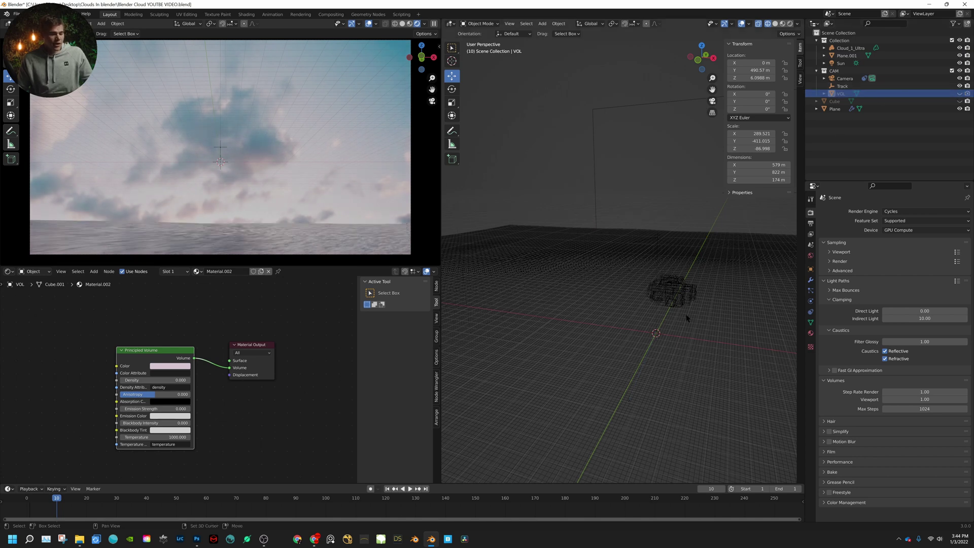
Add a cube, scale it to 6.855, and raise it about 8.8 m.
key(shift+a)
click(717, 323)
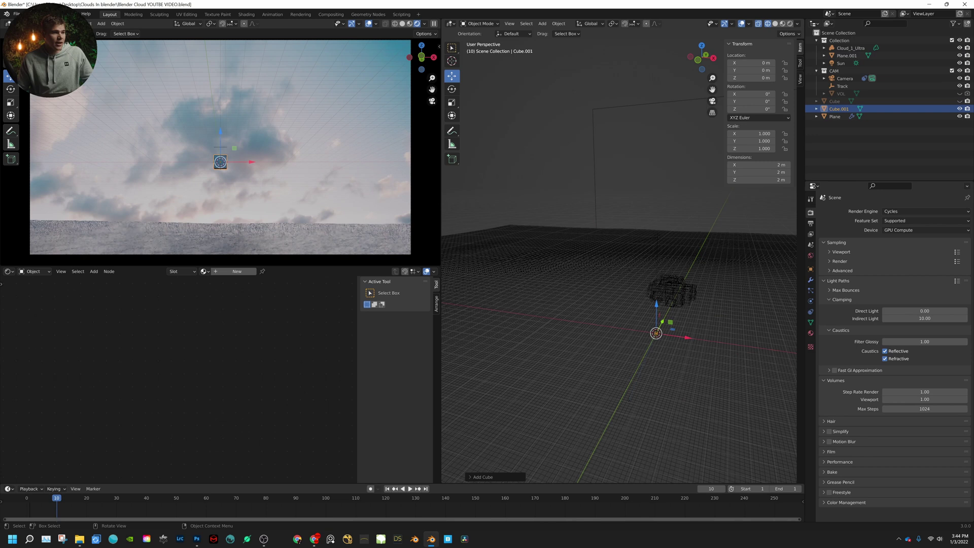
key(s)
click(655, 311)
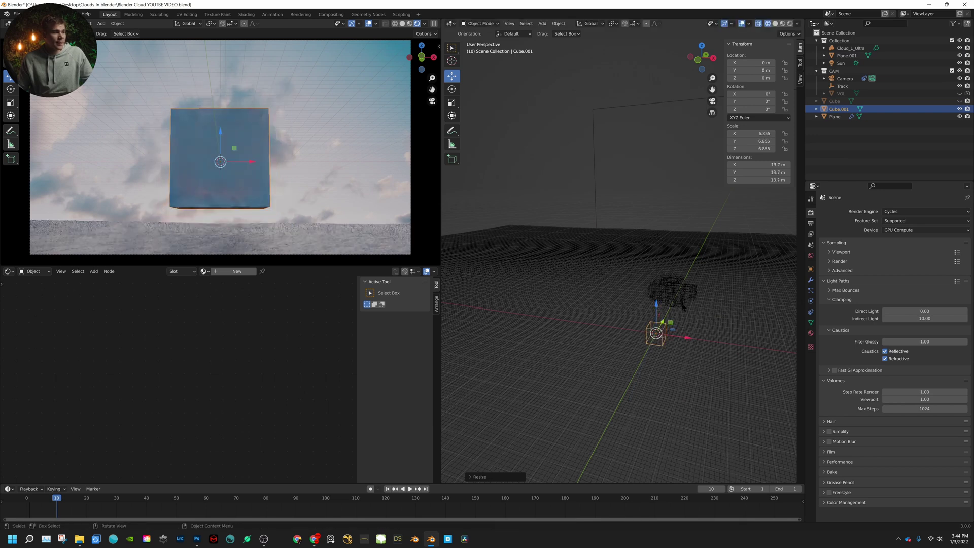
drag(656, 307, 656, 297)
Give the cube a new material and delete its Principled BSDF node.
click(237, 271)
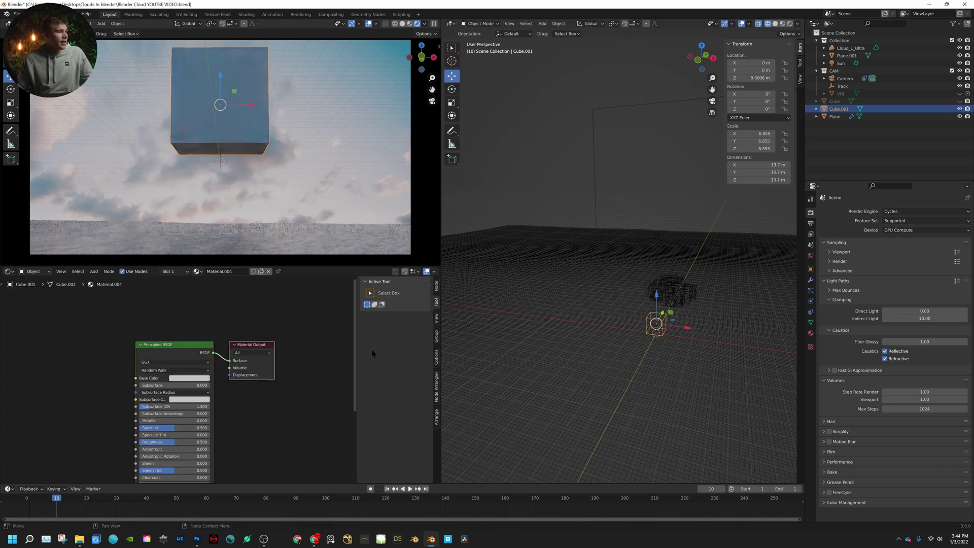
middle_drag(152, 333, 216, 296)
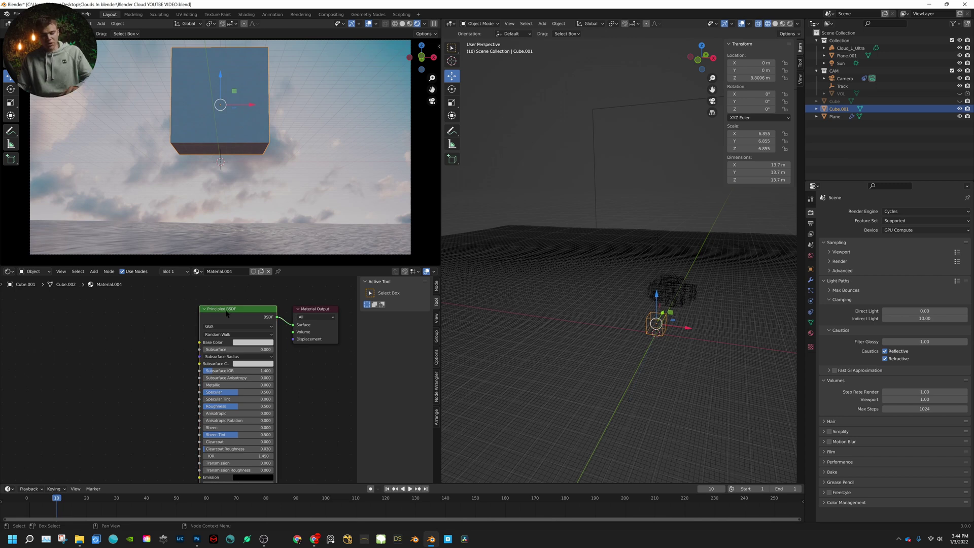
click(227, 314)
key(x)
middle_drag(213, 327, 257, 336)
key(shift+a)
click(244, 343)
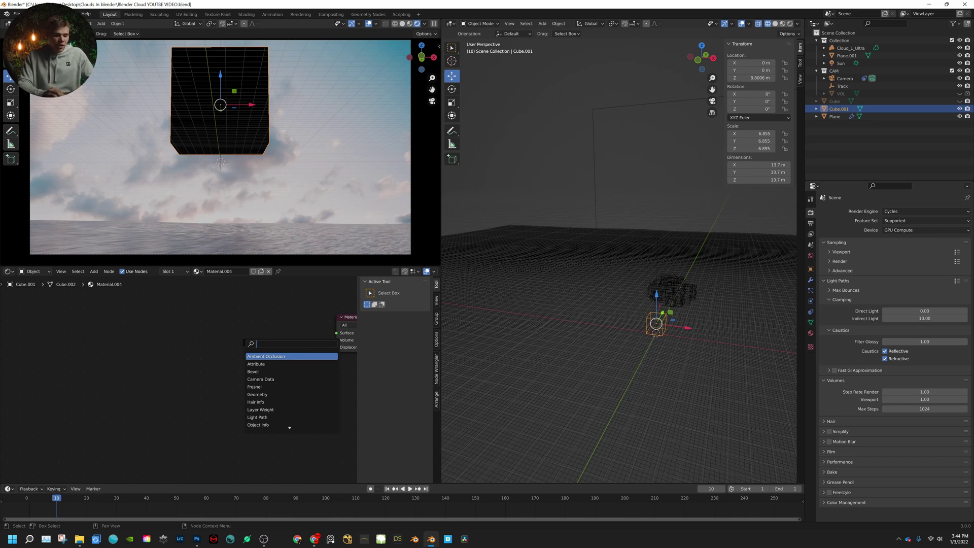
Add a Principled Volume node beside the output, move it lower, and search nodes for 'vol'.
text(prin)
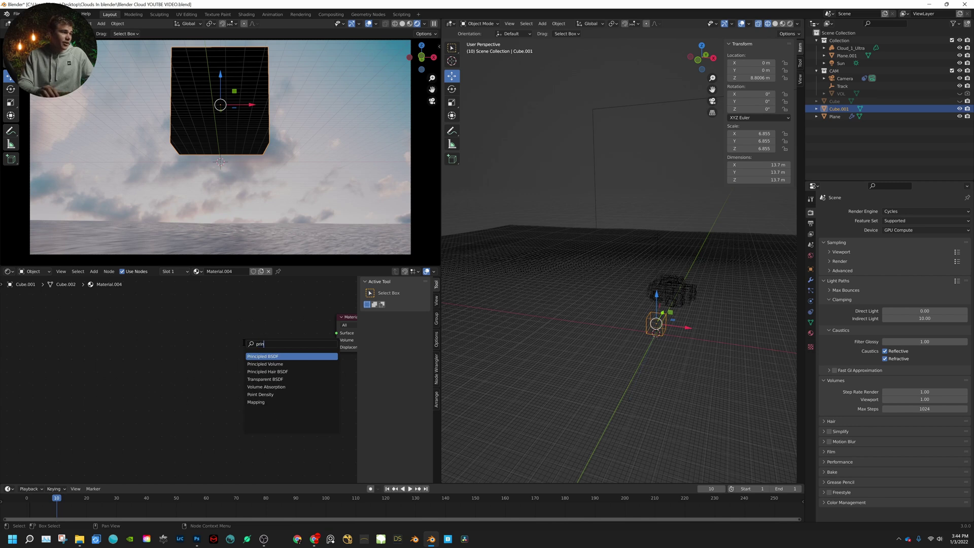
key(Down)
key(Return)
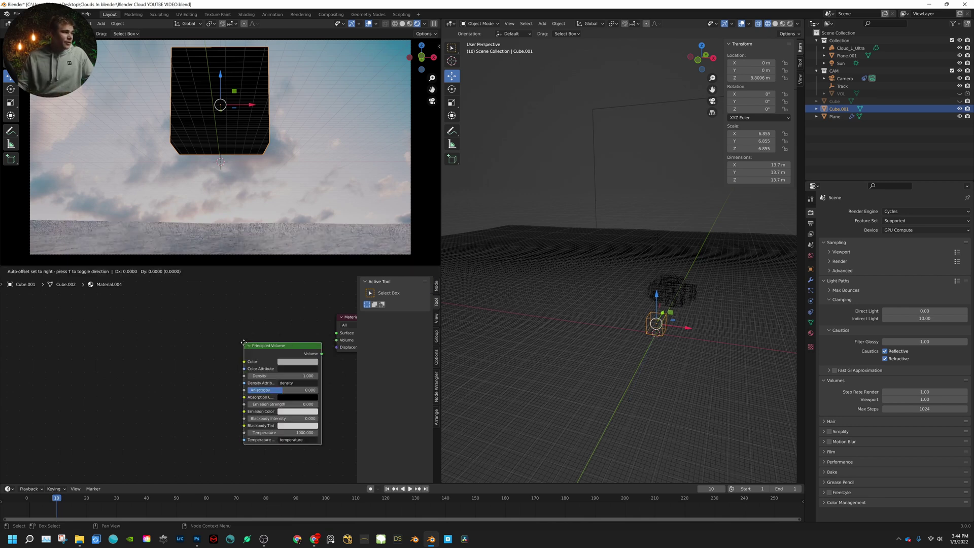
click(144, 319)
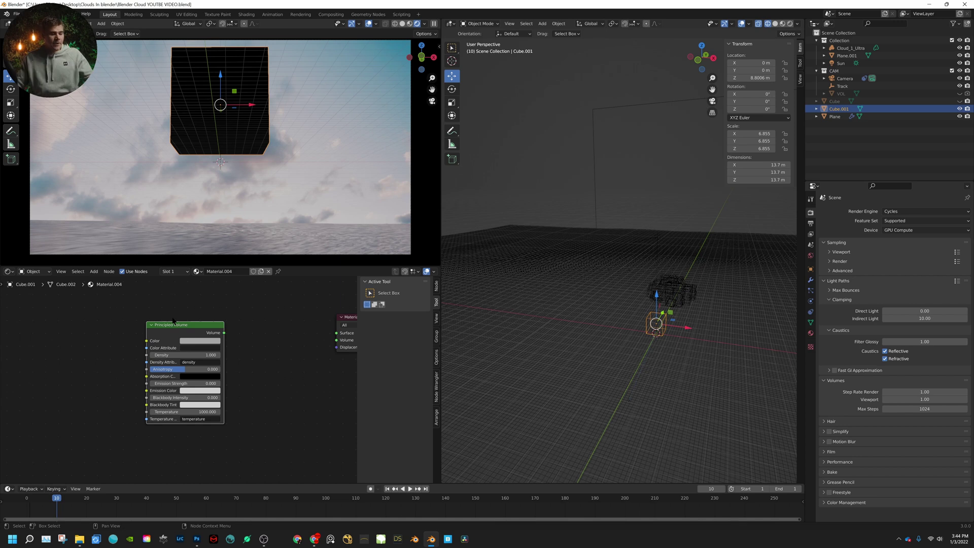
drag(173, 320, 189, 361)
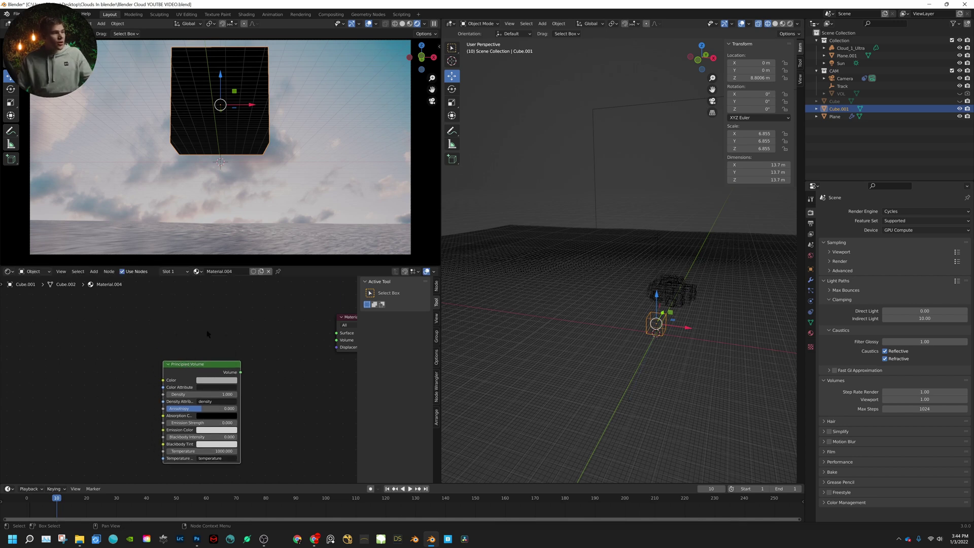
key(shift+a)
click(248, 332)
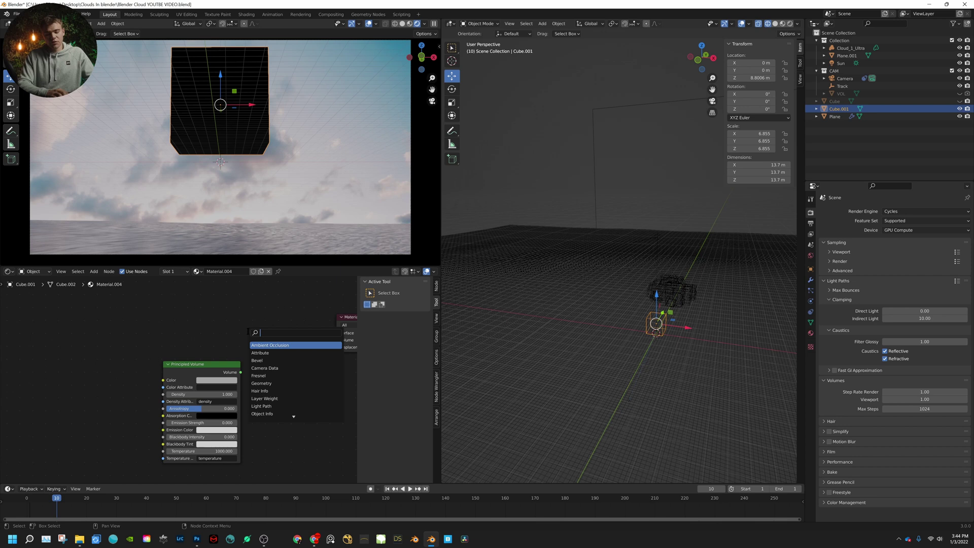
text(vol)
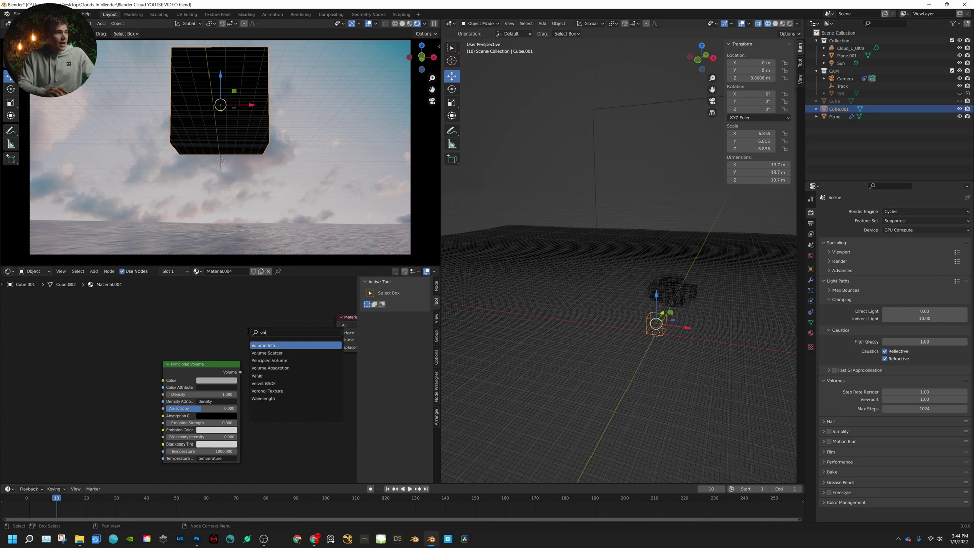
Place Volume Scatter above Principled Volume, add Volume Absorption, and link Scatter to the output's Volume.
click(256, 353)
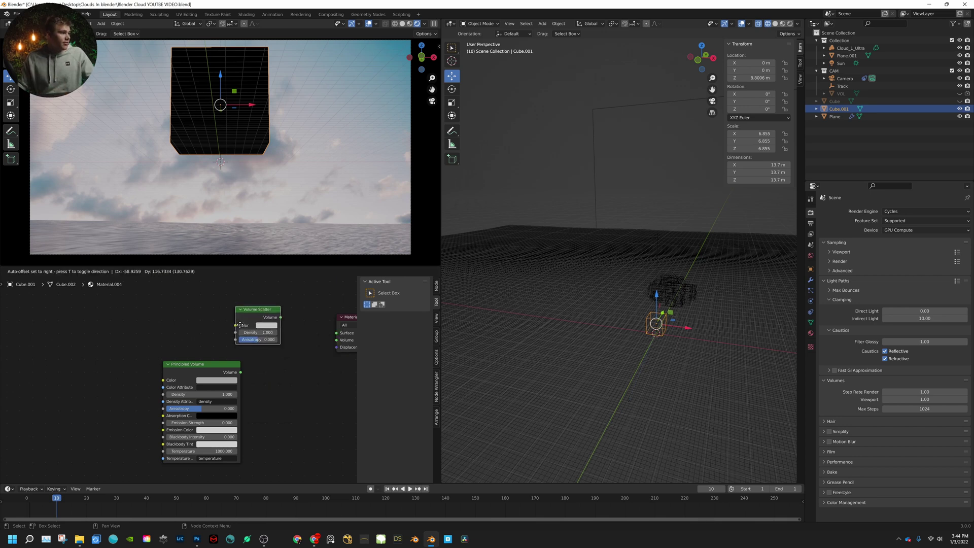
click(256, 344)
key(shift+a)
click(255, 345)
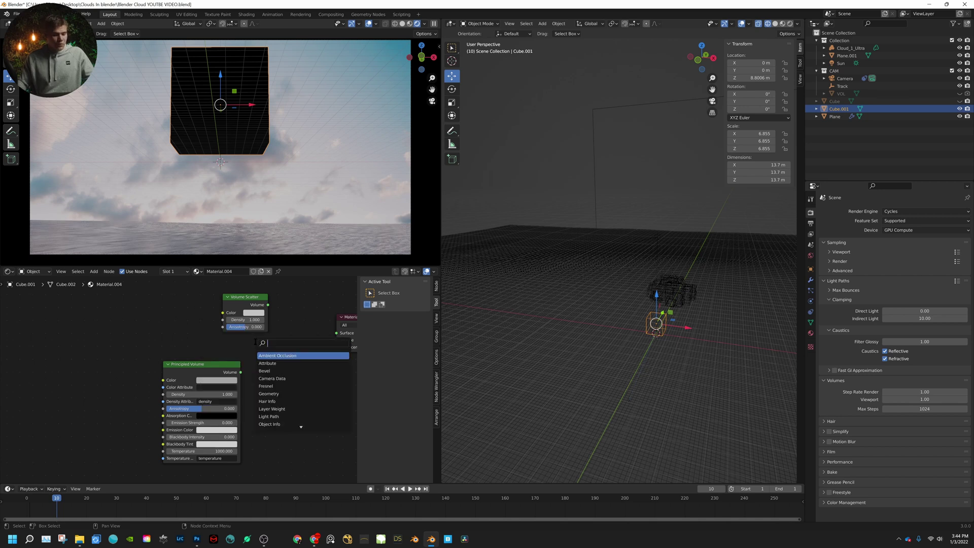
text(vo)
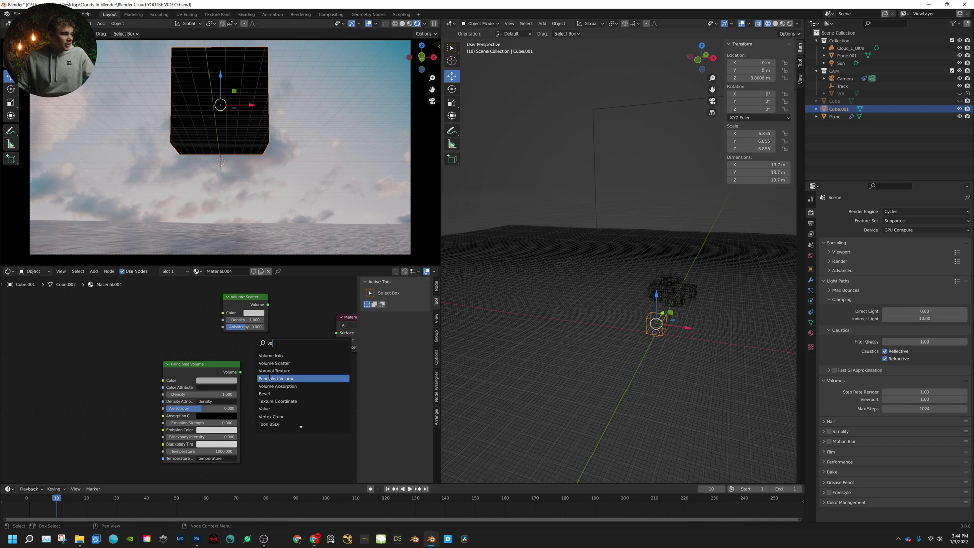
click(264, 386)
click(263, 318)
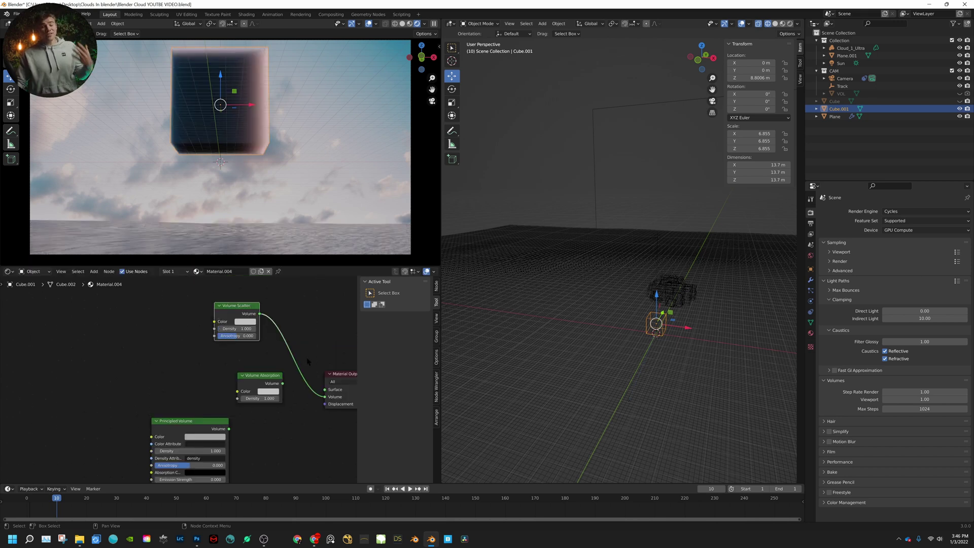
mouse_move(325, 397)
mouse_down()
mouse_move(305, 356)
mouse_move(327, 401)
mouse_up()
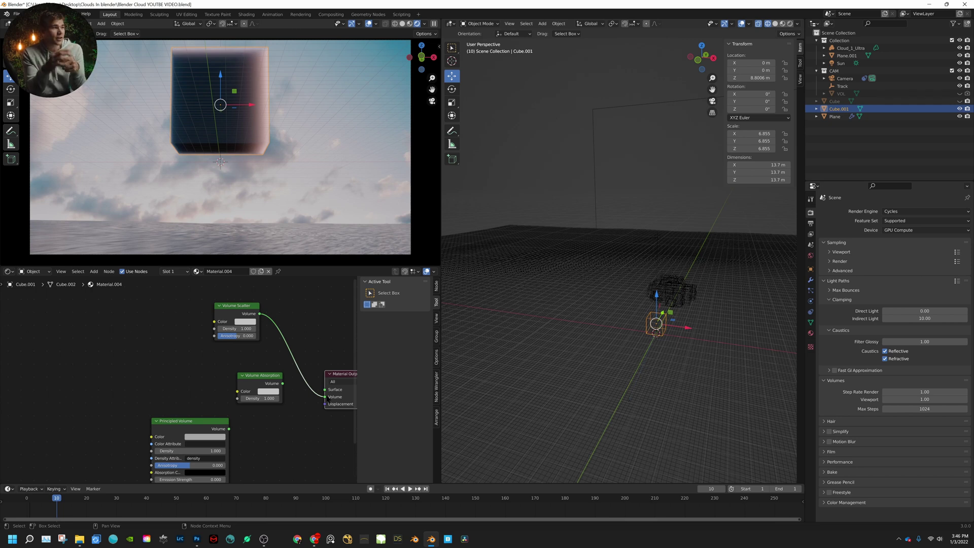
Zoom in on the nodes and set the Volume Scatter colour to red.
ctrl+middle_drag(238, 378, 255, 349)
click(255, 323)
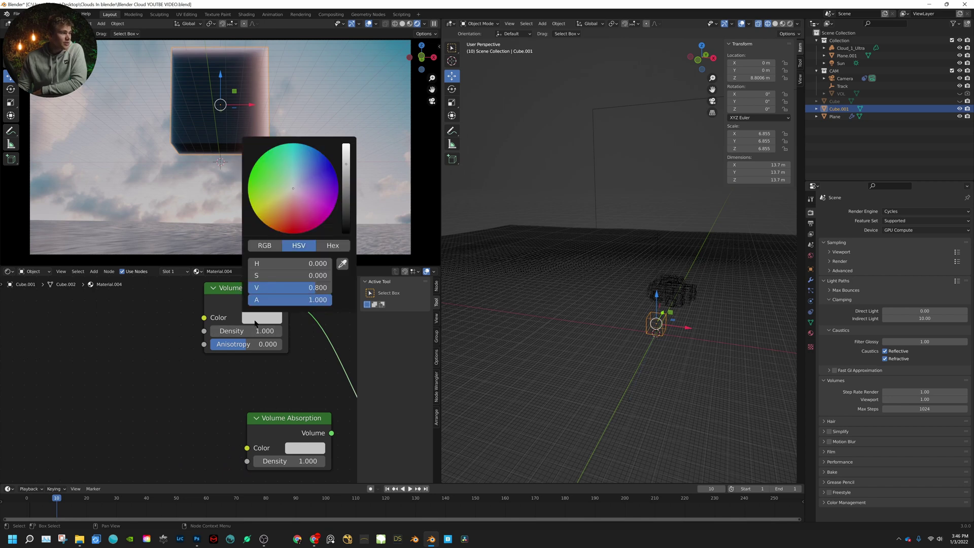
click(255, 323)
drag(294, 226, 294, 225)
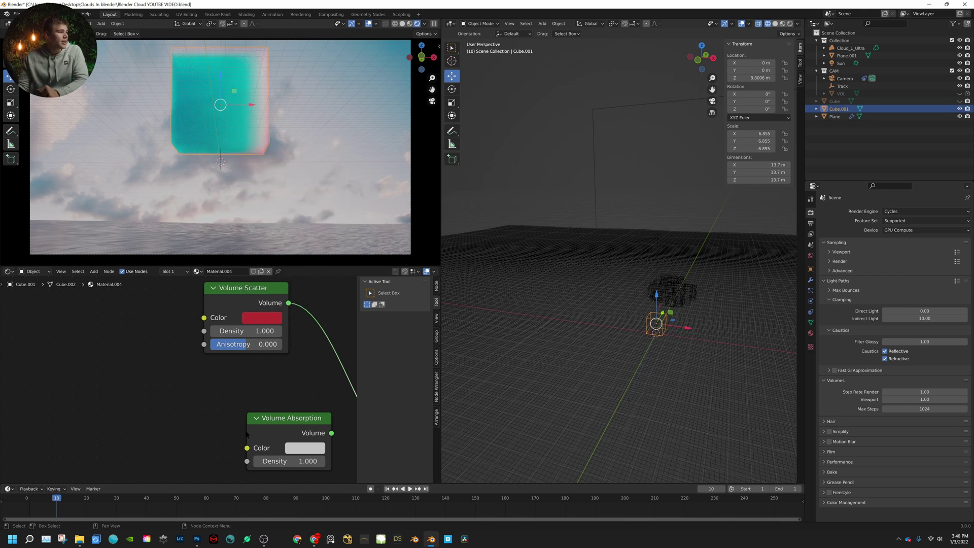
Try Volume Scatter Density 15.6 and 0, then settle on 2.700.
click(248, 331)
text(15.6)
key(Return)
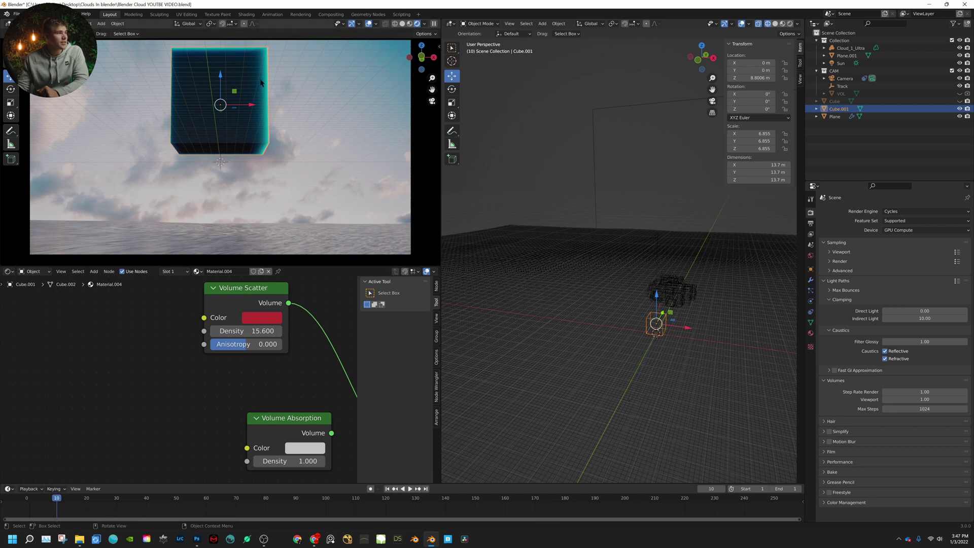
click(248, 331)
text(0)
key(Return)
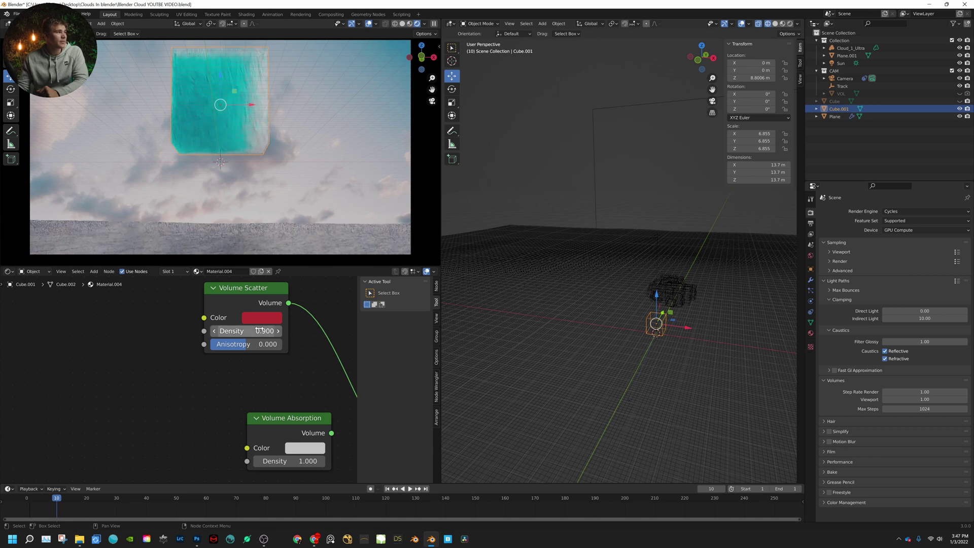
drag(260, 330, 290, 331)
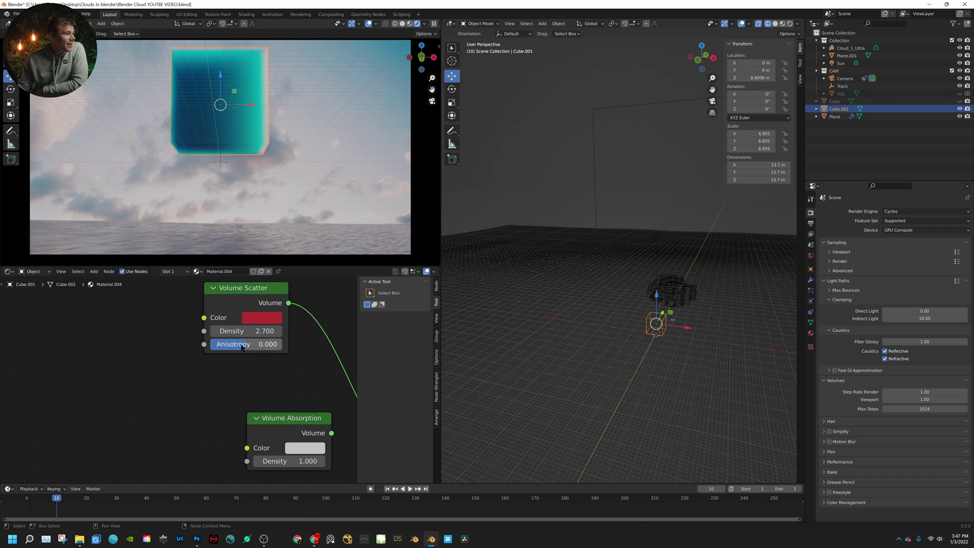
Set the Volume Scatter Anisotropy to 0.500 with Cube.001 selected.
drag(239, 344, 259, 344)
click(263, 342)
text(.5)
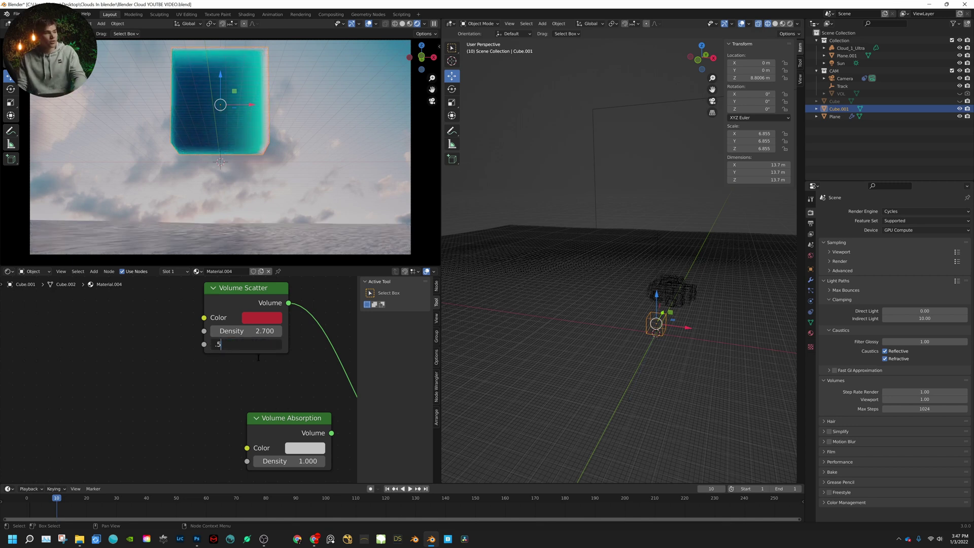
key(Return)
click(224, 121)
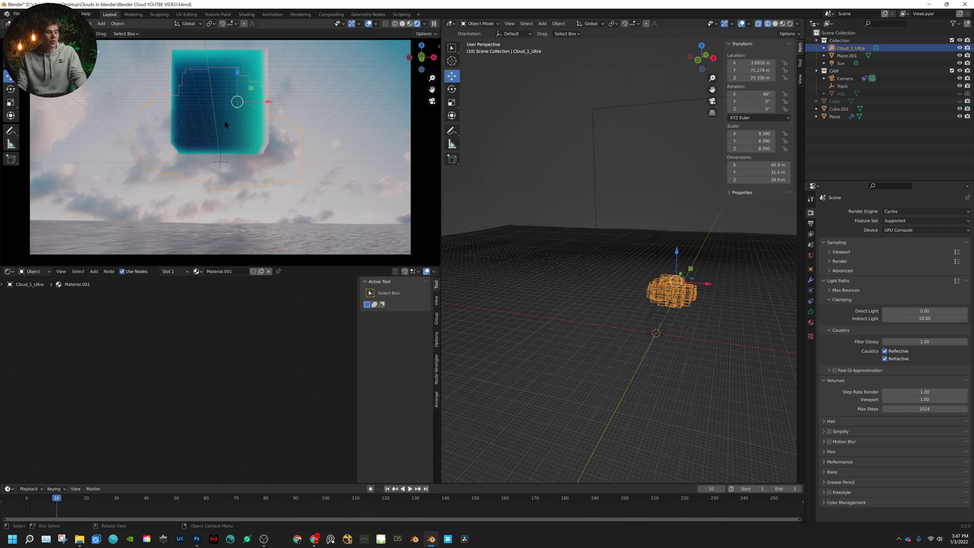
click(224, 115)
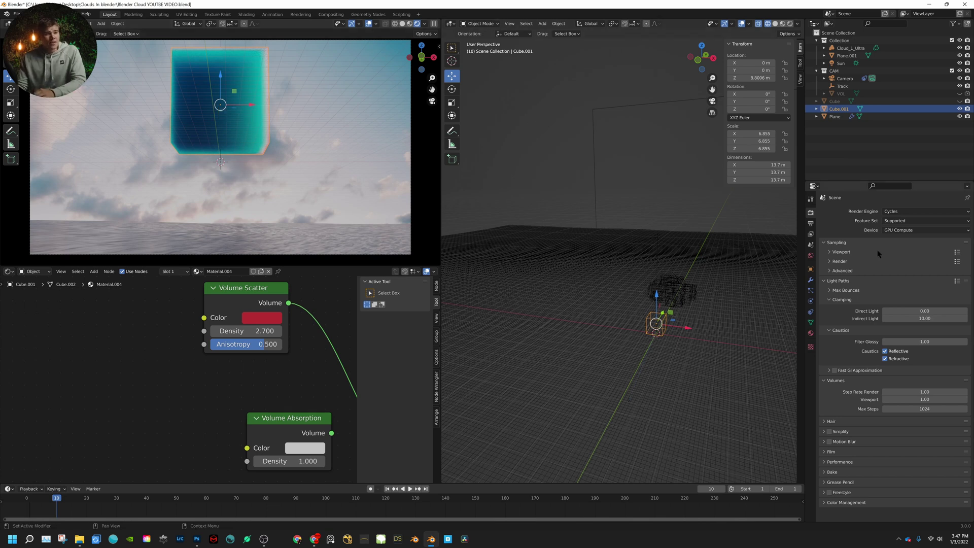
Collapse Sampling and set Light Paths max Volume bounces to 50.
click(844, 270)
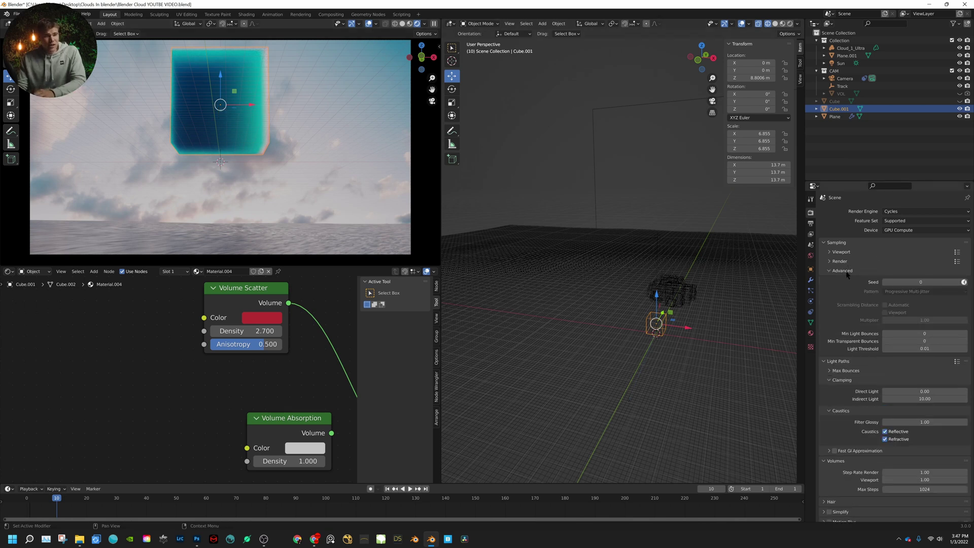
click(845, 271)
click(845, 243)
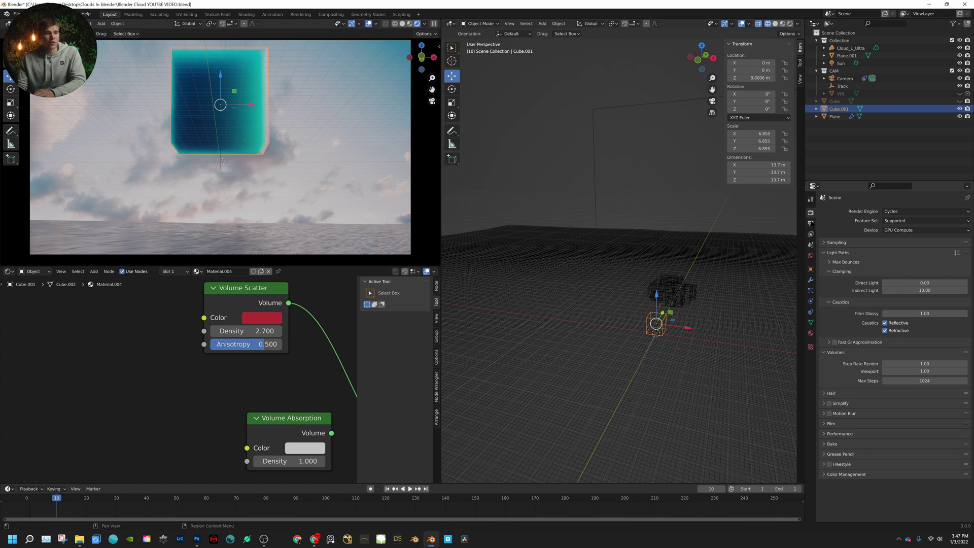
click(843, 259)
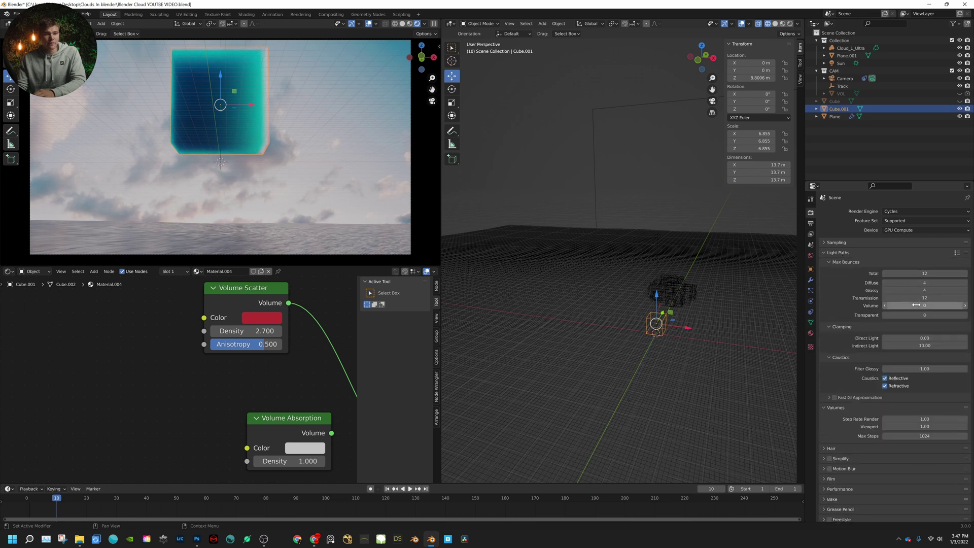
click(916, 305)
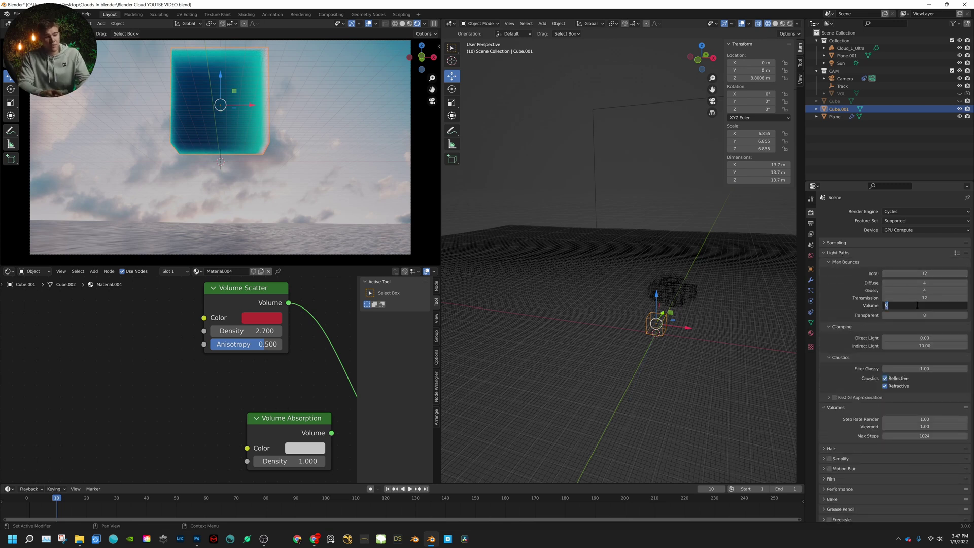
text(50)
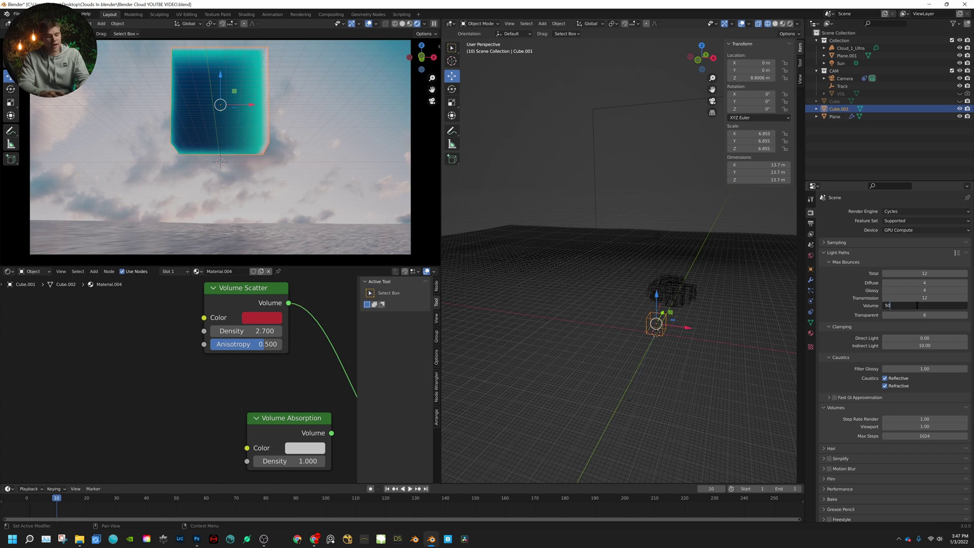
key(Return)
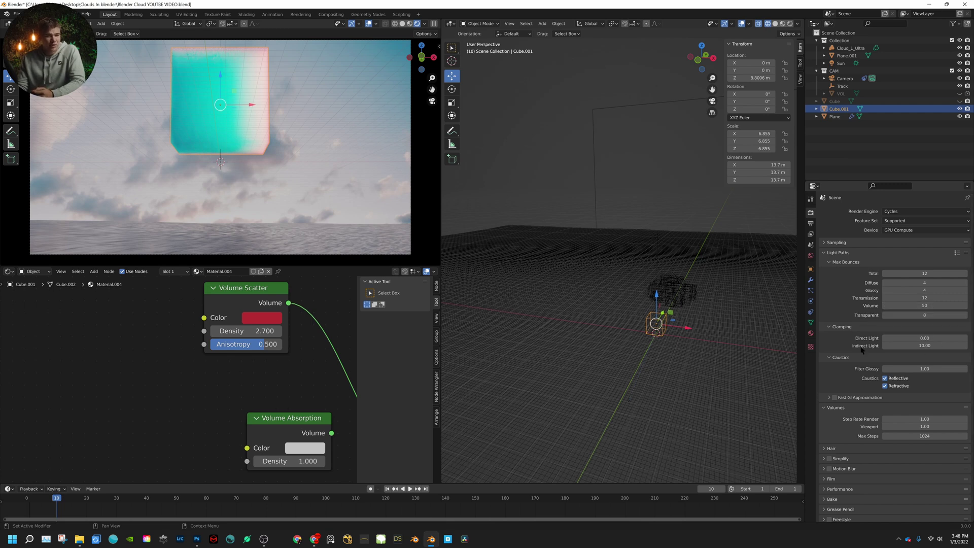
click(833, 253)
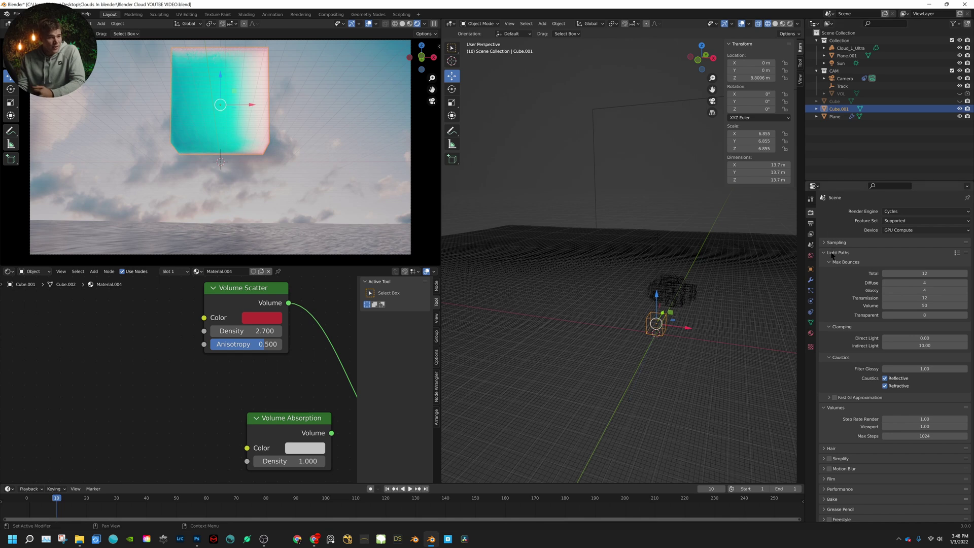
Connect Volume Absorption to the Material Output's Volume input and reposition the Absorption node.
scroll(281, 378, down, 2)
middle_drag(281, 378, 211, 343)
drag(210, 350, 272, 434)
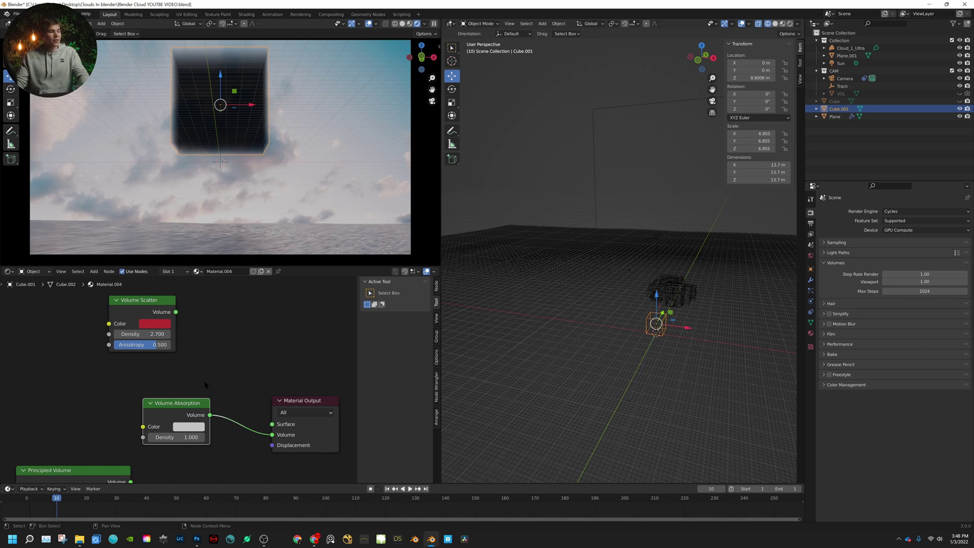
middle_drag(204, 381, 252, 376)
drag(223, 399, 163, 393)
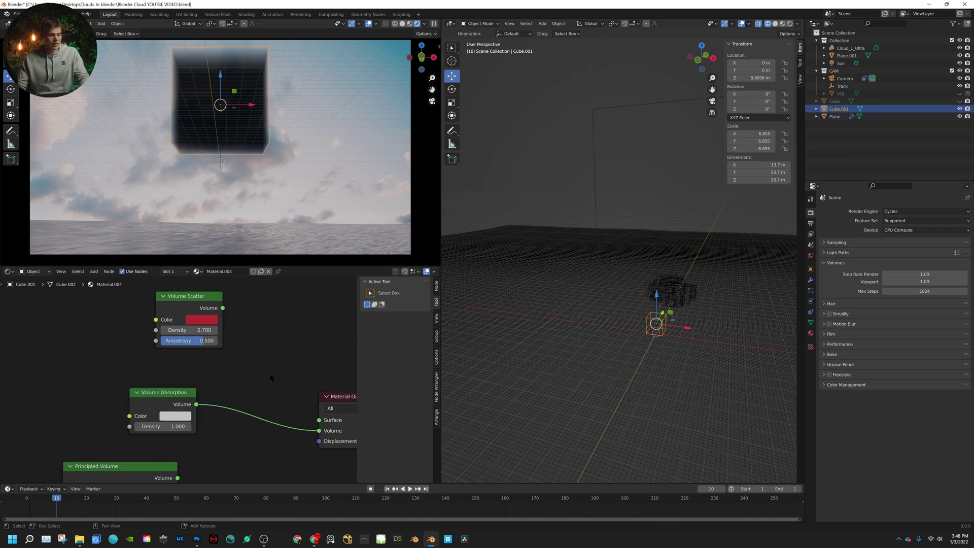
Add a Mix Shader combining Volume Scatter and Volume Absorption, and feed it into Material Output Volume.
key(shift+a)
click(271, 376)
text(mix)
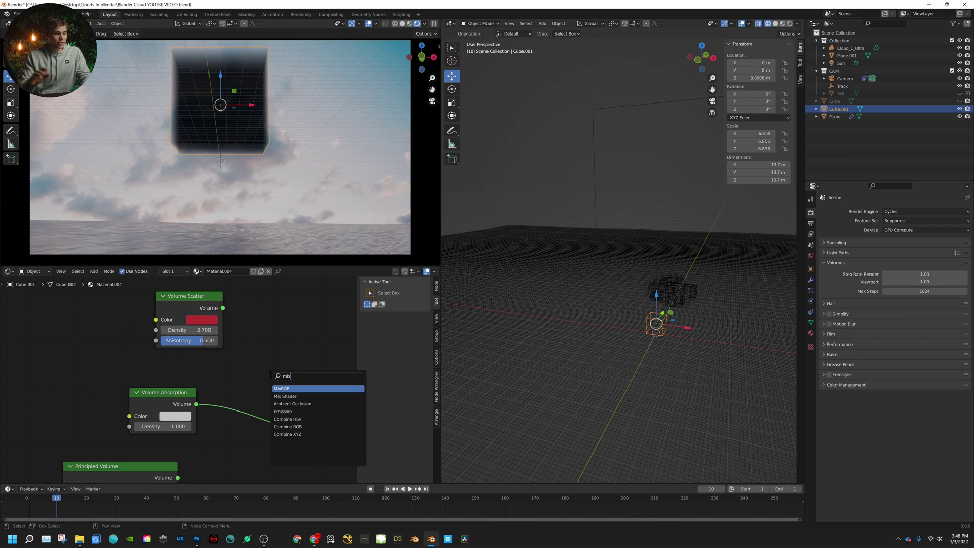
click(287, 397)
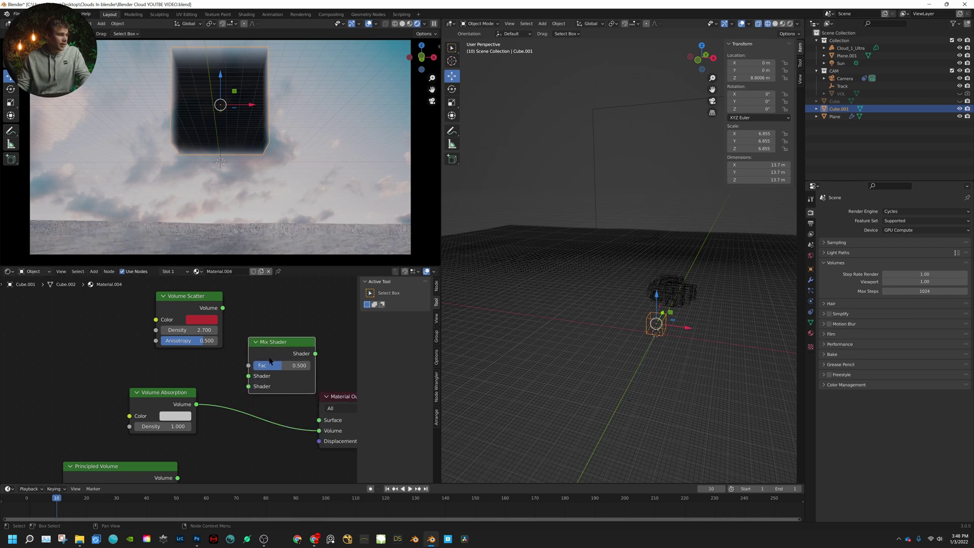
click(271, 375)
drag(196, 404, 249, 386)
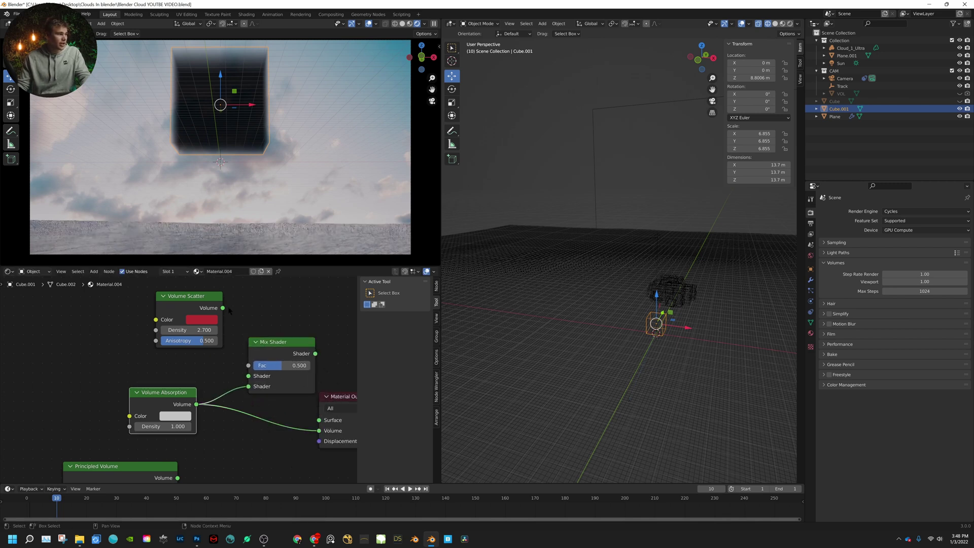
drag(233, 328, 248, 376)
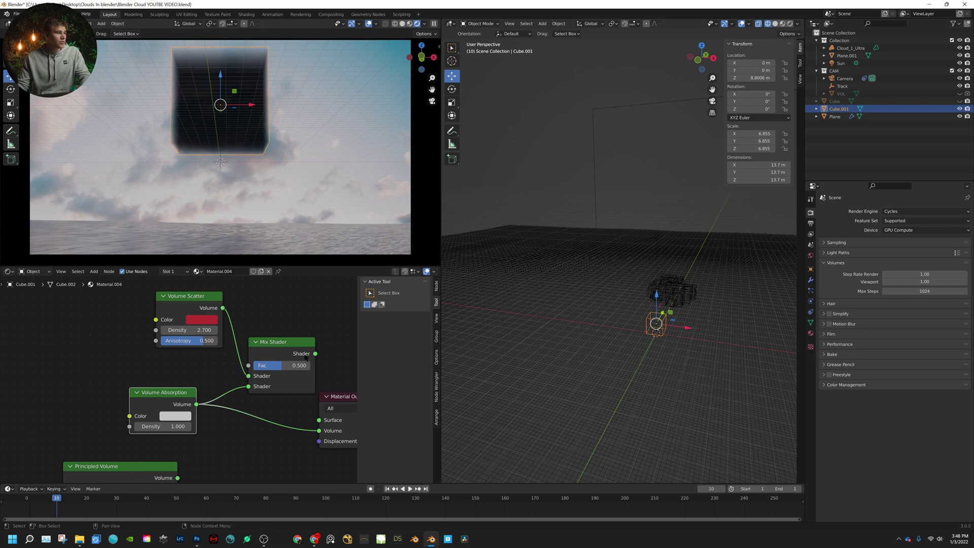
drag(315, 353, 318, 430)
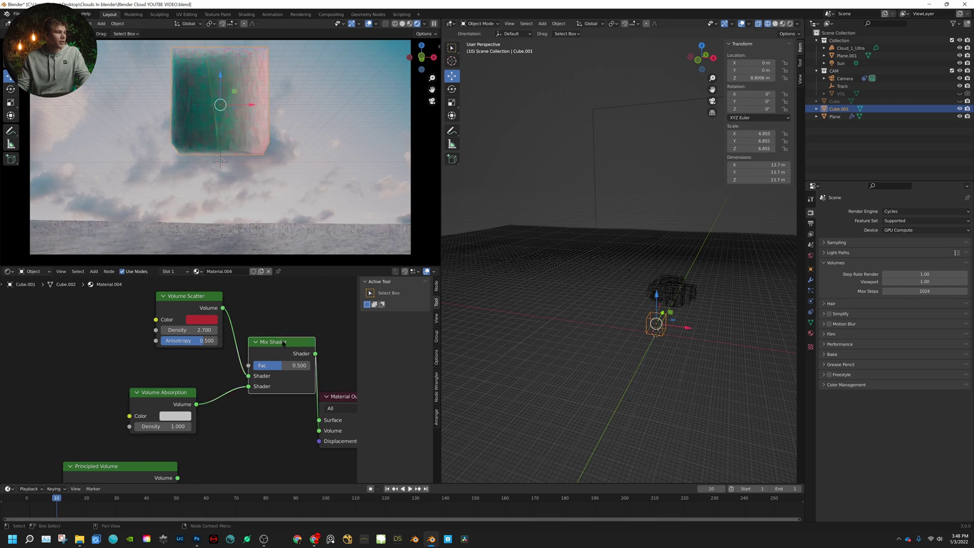
drag(282, 341, 283, 373)
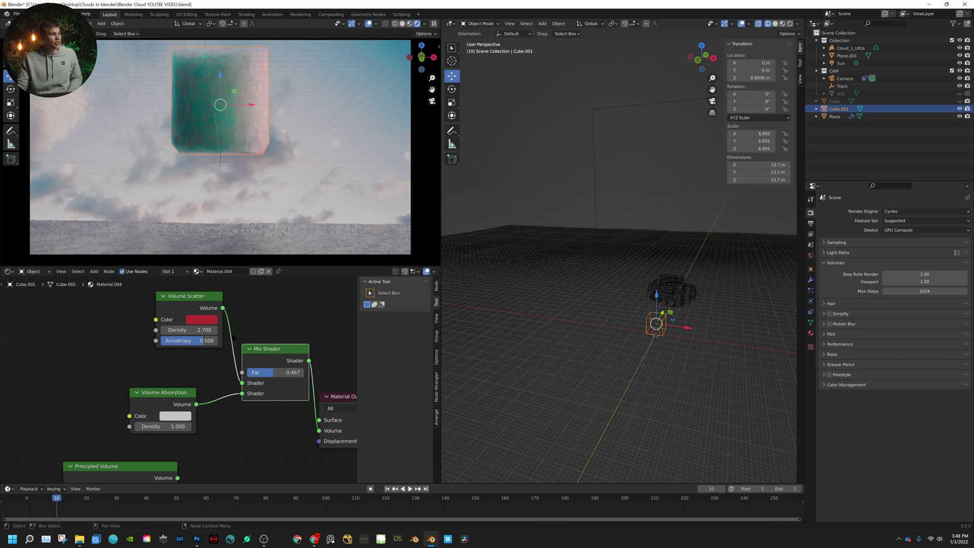
Set the Volume Scatter colour to near white and the Mix Shader factor to 0.789.
click(198, 320)
mouse_move(235, 287)
mouse_down()
mouse_move(193, 286)
mouse_move(248, 296)
mouse_up()
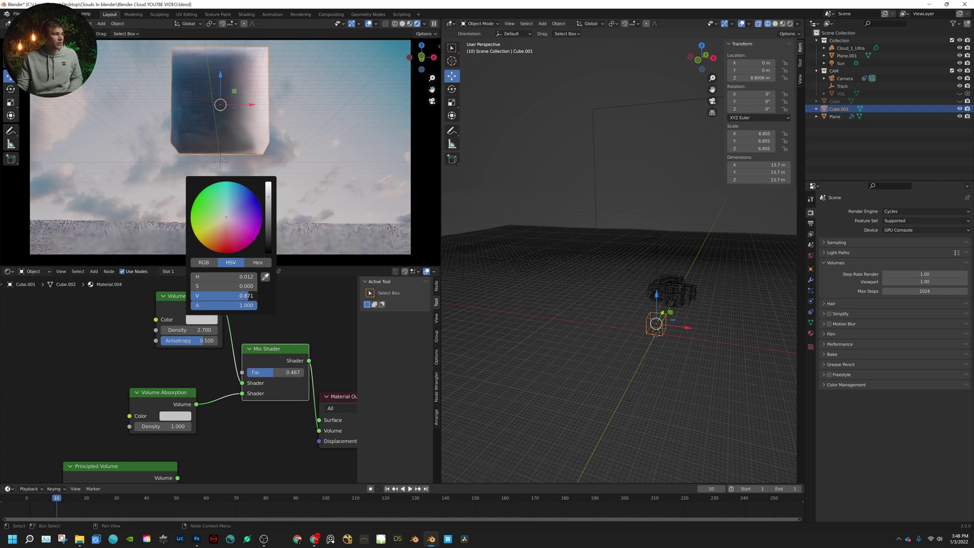
mouse_move(274, 372)
mouse_down()
mouse_move(298, 372)
mouse_move(251, 372)
mouse_move(292, 374)
mouse_up()
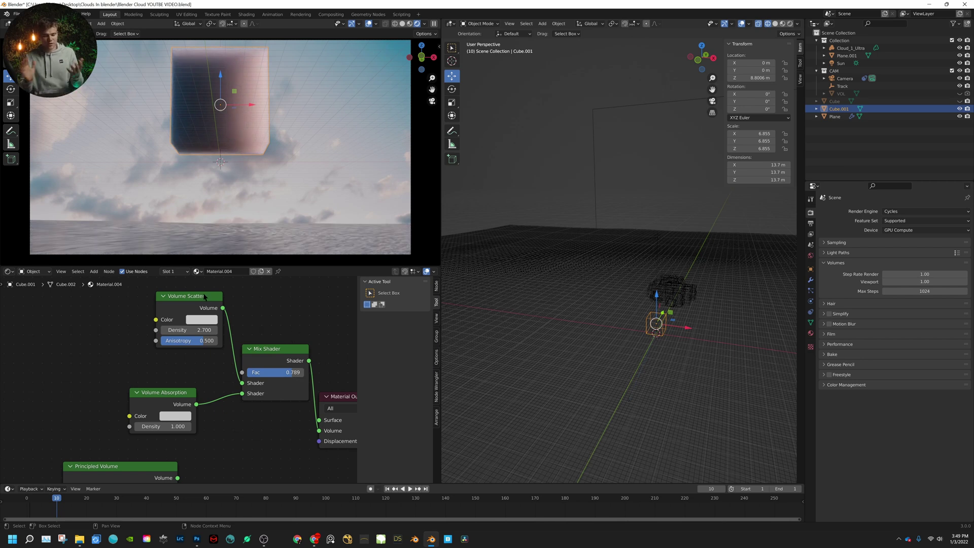
drag(203, 297, 172, 296)
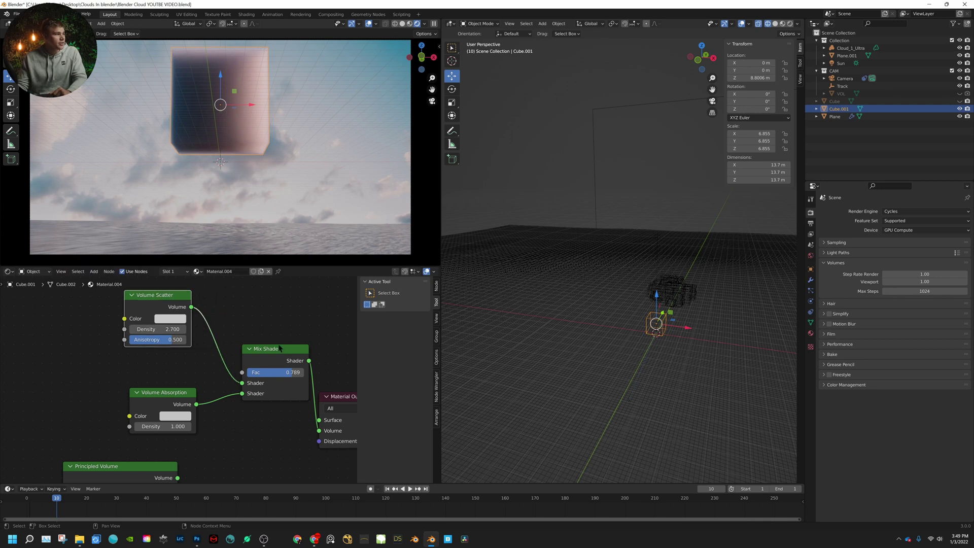
drag(287, 361, 257, 353)
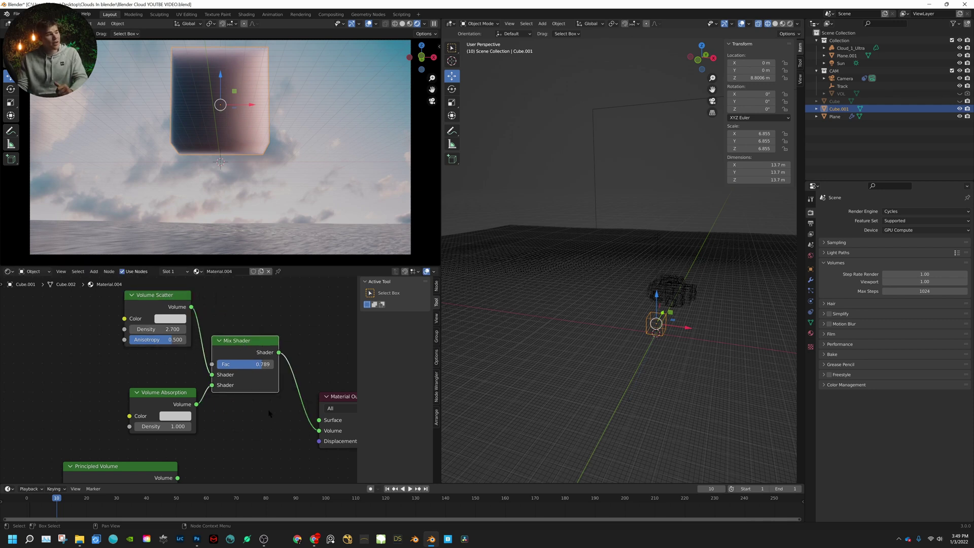
Delete the Volume Scatter, Volume Absorption and Mix Shader nodes, leaving Principled Volume to drive Volume.
drag(269, 413, 109, 283)
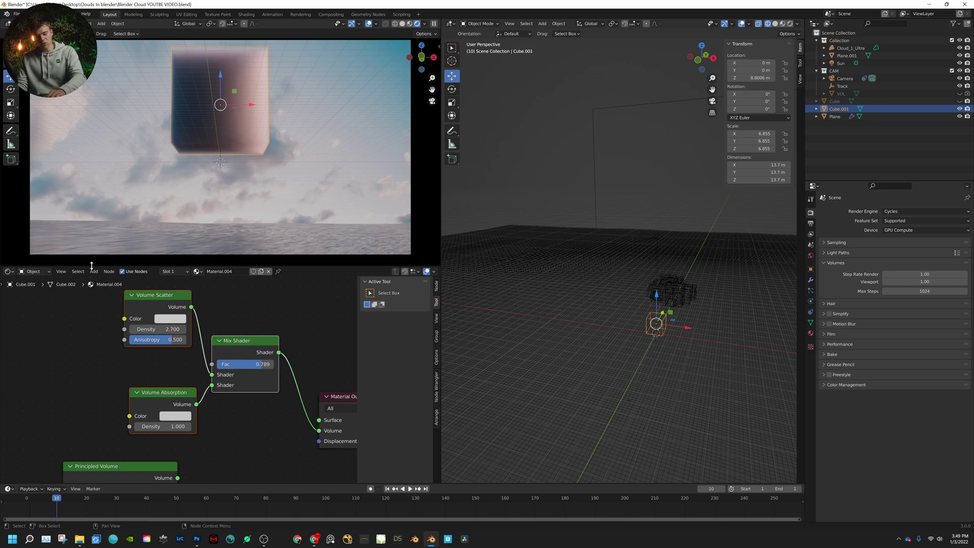
key(Delete)
key(ctrl+z)
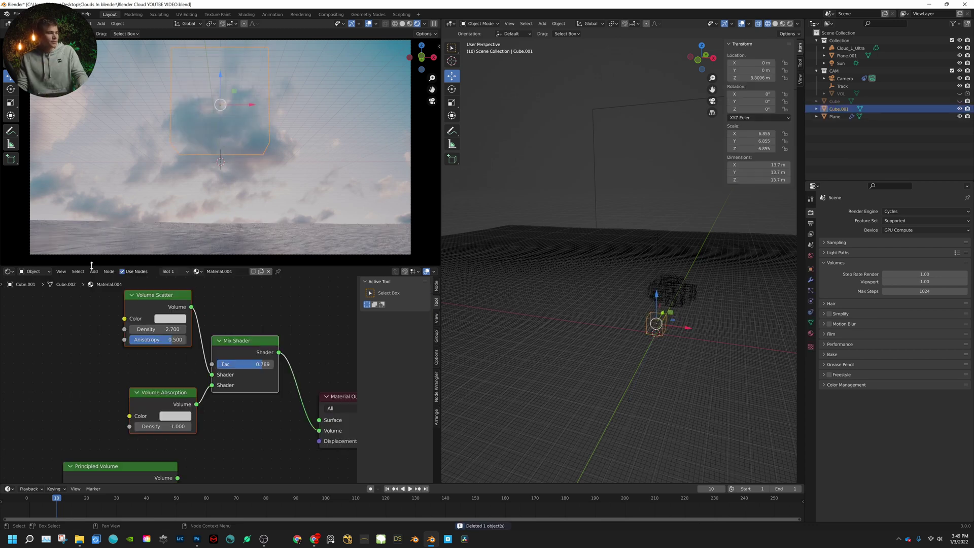
drag(263, 434, 143, 318)
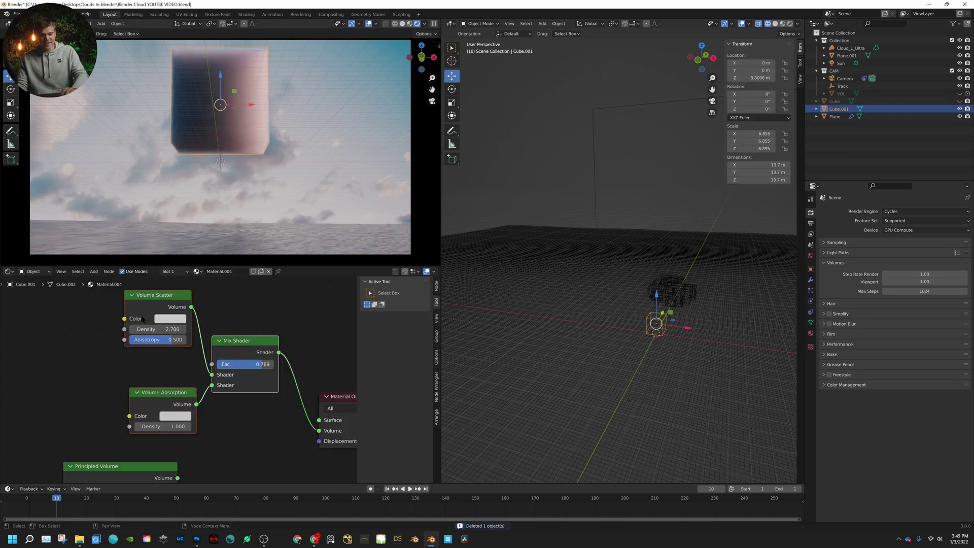
key(Delete)
middle_drag(211, 376, 244, 309)
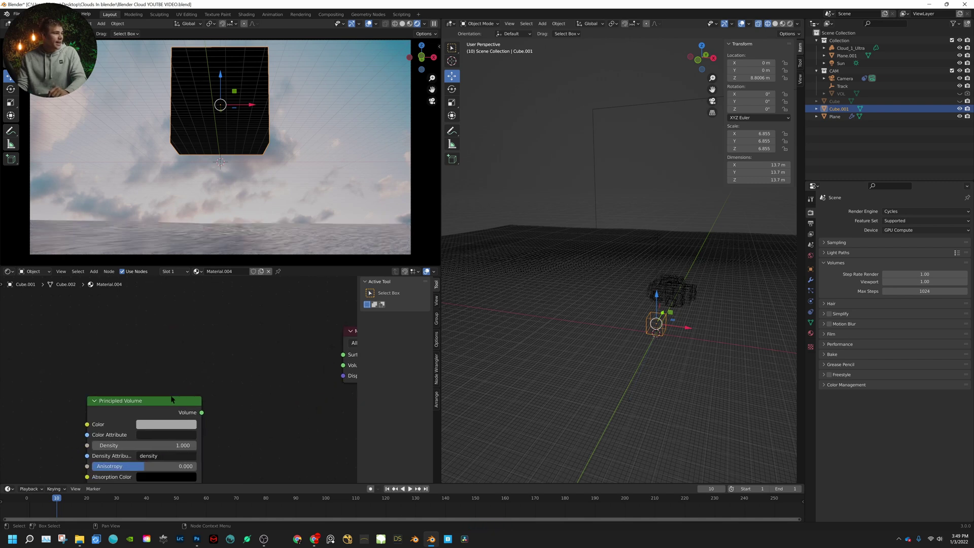
drag(171, 399, 250, 364)
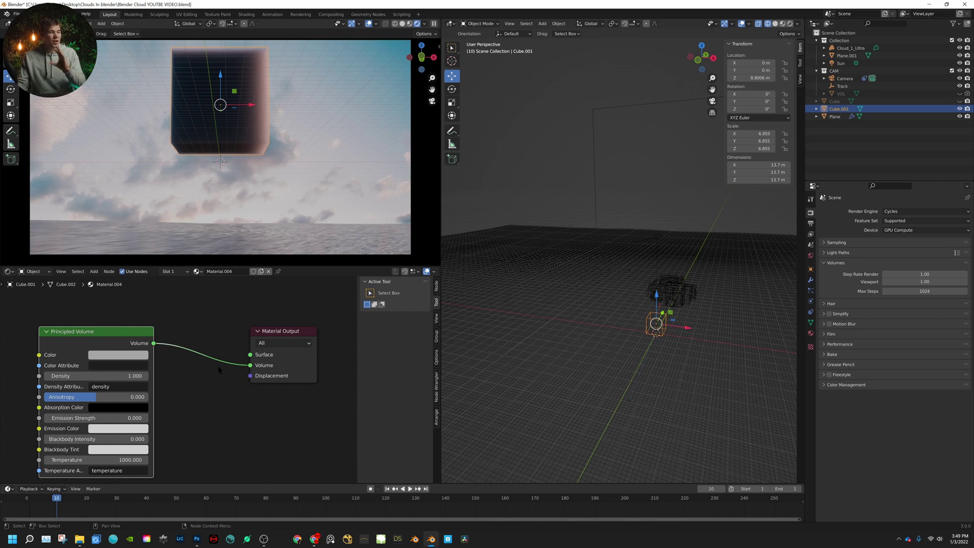
Select Cloud_1_Ultra and connect a new Principled Volume node to its Material Output Volume.
click(671, 299)
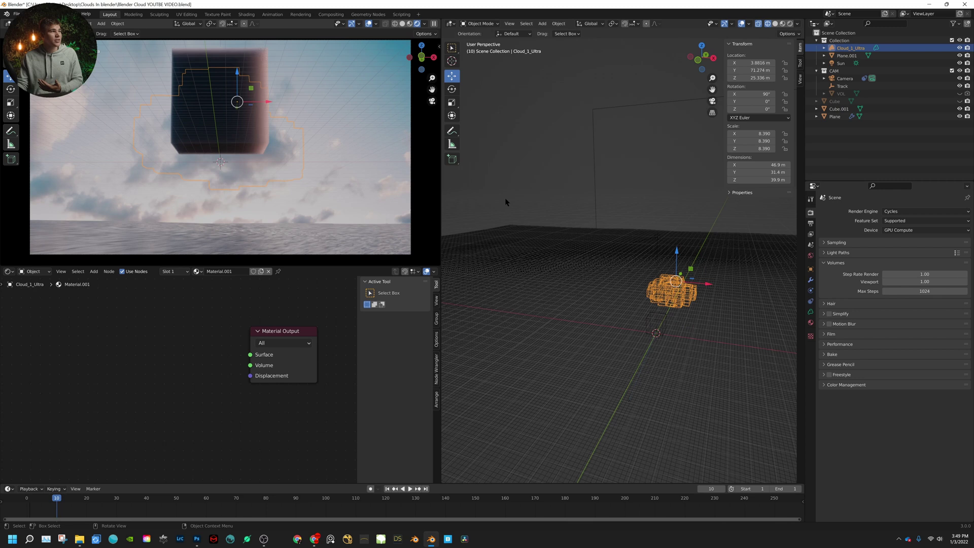
click(629, 358)
click(671, 300)
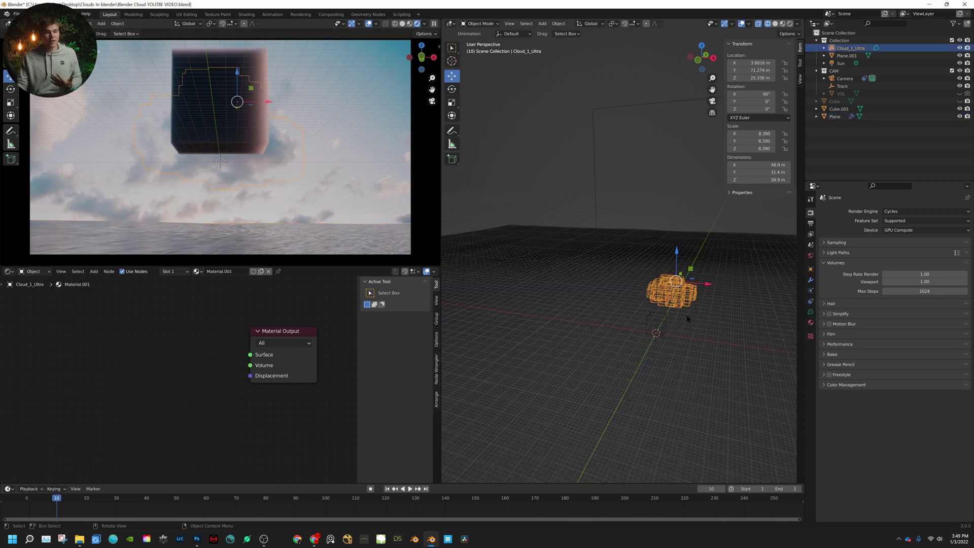
click(569, 213)
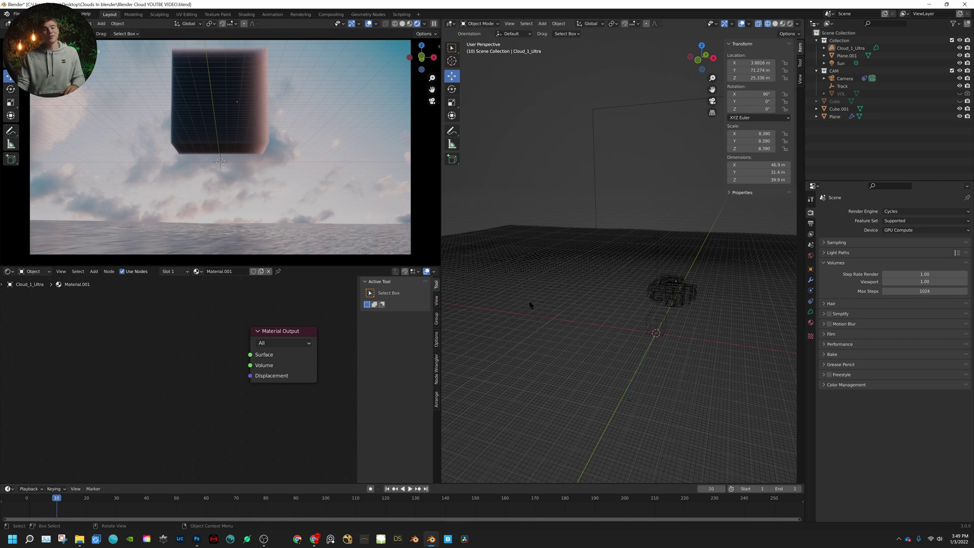
click(886, 48)
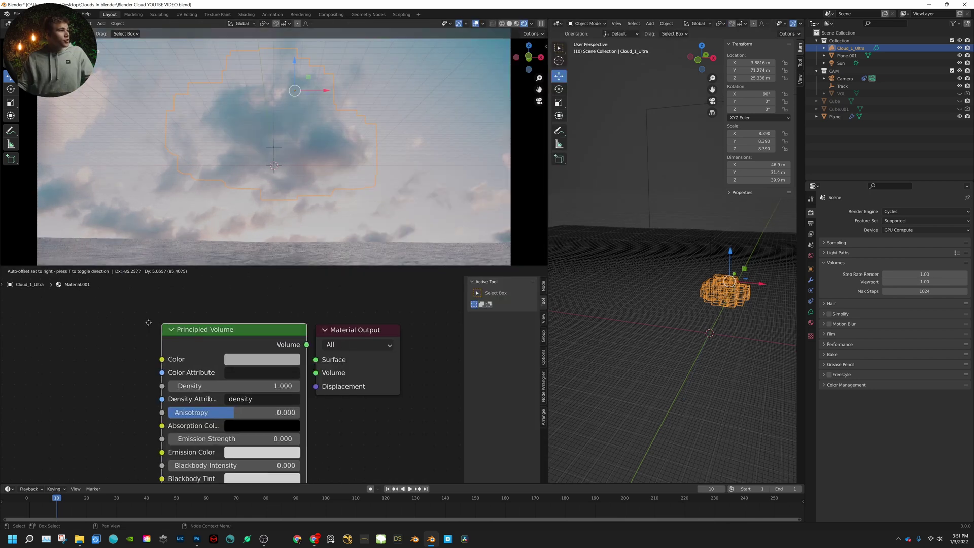
drag(267, 312, 210, 326)
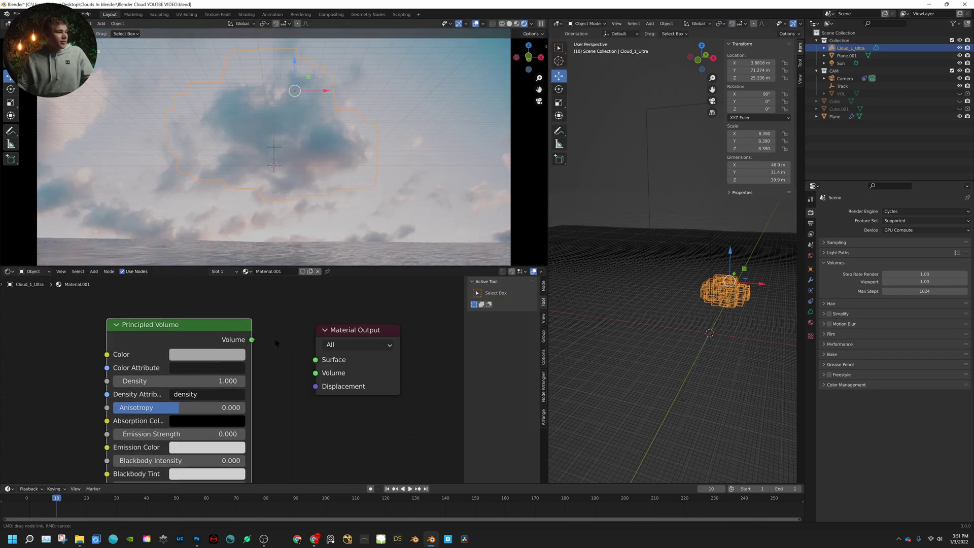
drag(252, 340, 316, 373)
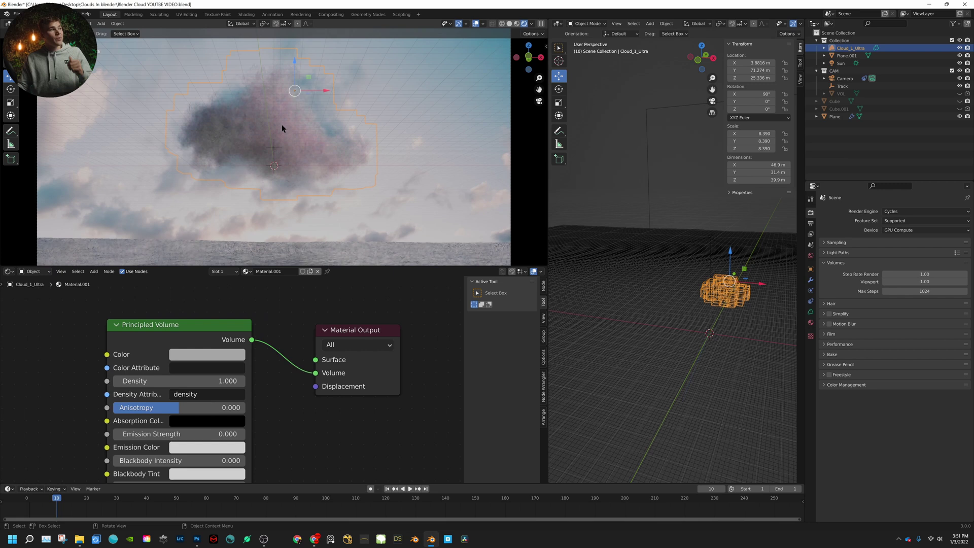
key(shift+a)
mouse_move(729, 246)
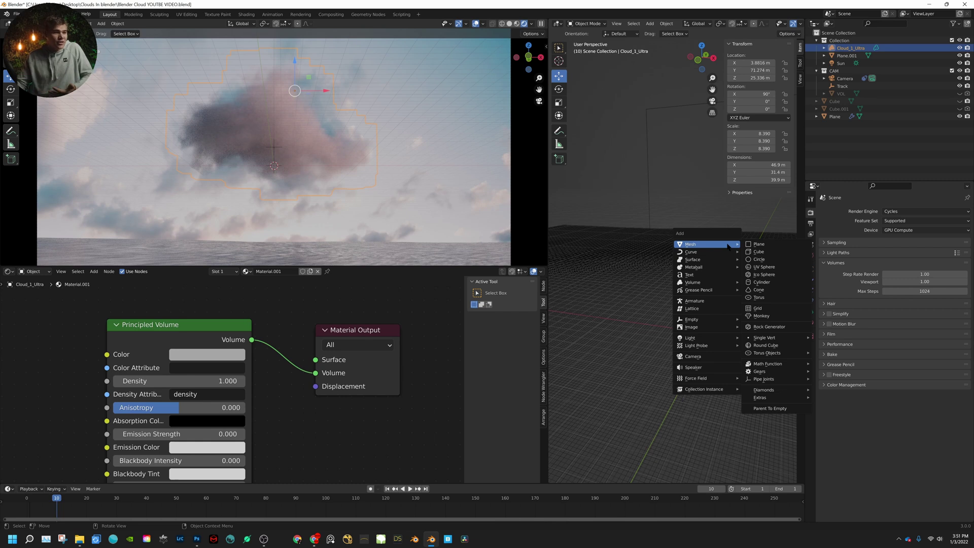
mouse_move(715, 283)
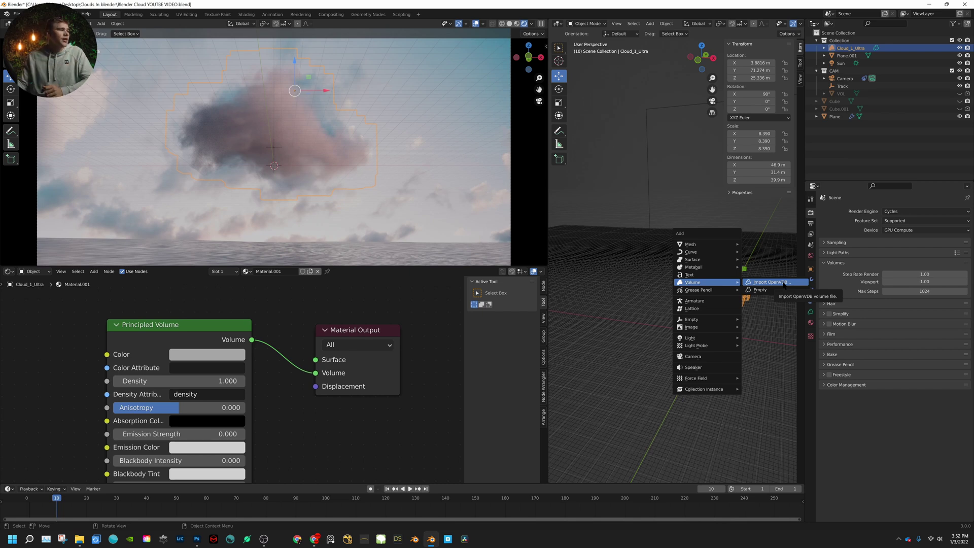
click(784, 285)
Rearrange the Material Output and Principled Volume nodes in the shader editor.
scroll(303, 313, down, 2)
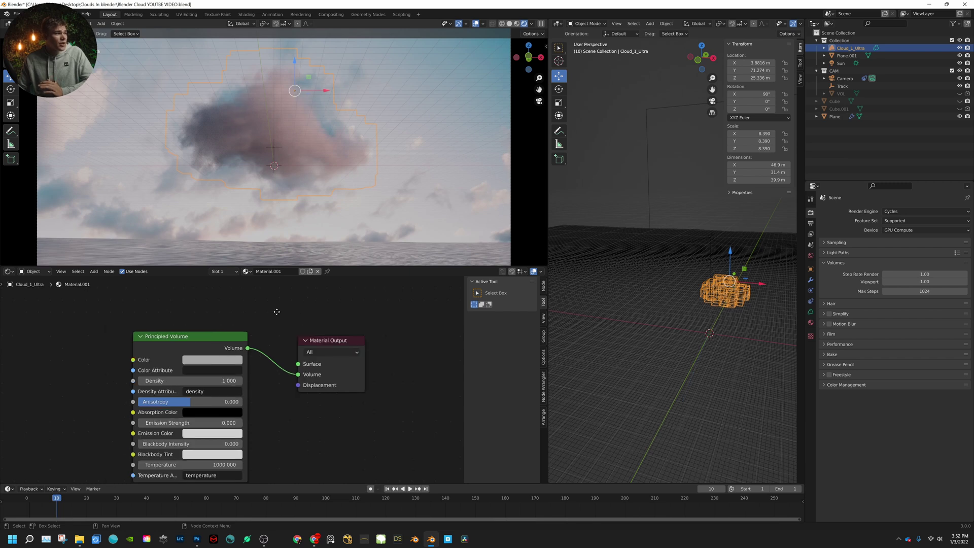
middle_drag(256, 477, 372, 443)
scroll(372, 443, up, 1)
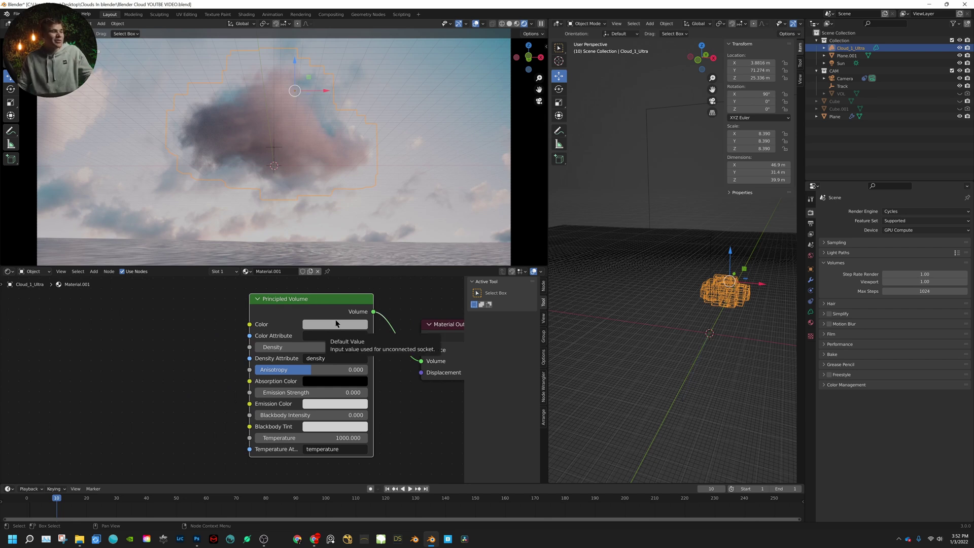
middle_drag(410, 318, 355, 350)
scroll(356, 350, down, 1)
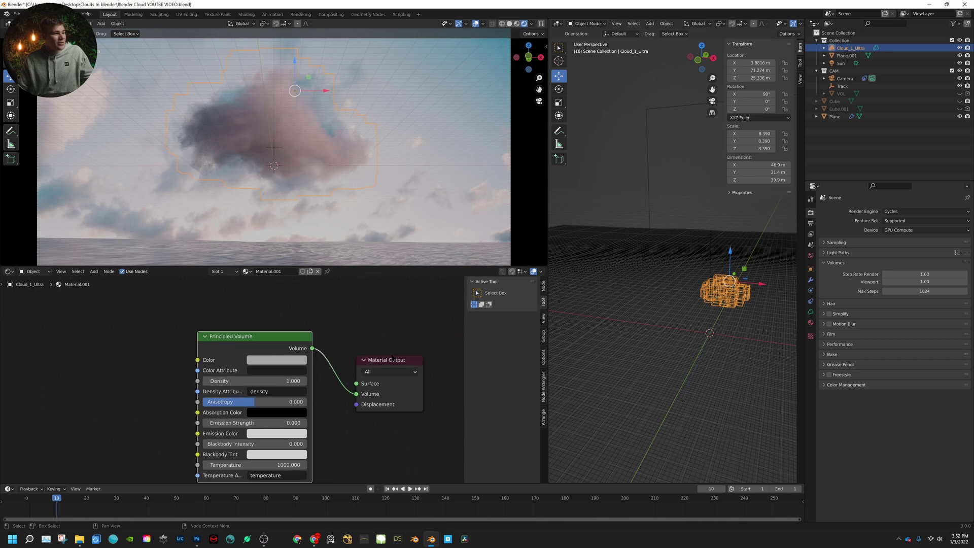
drag(391, 356, 429, 327)
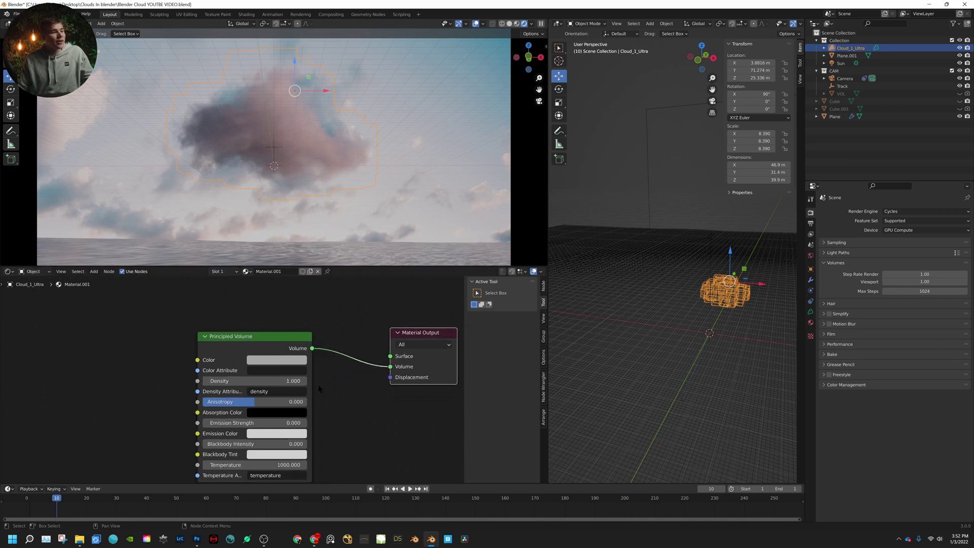
middle_drag(318, 389, 389, 369)
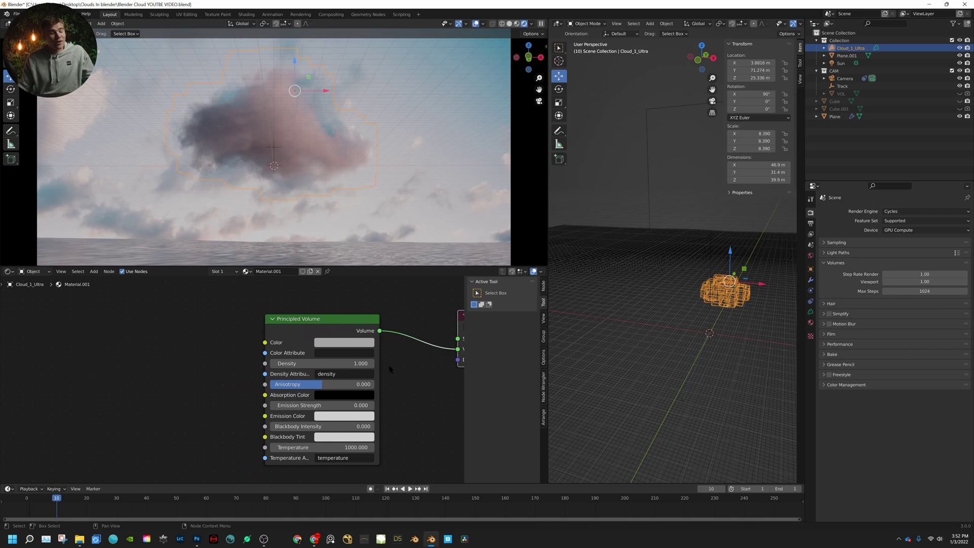
drag(319, 323, 343, 302)
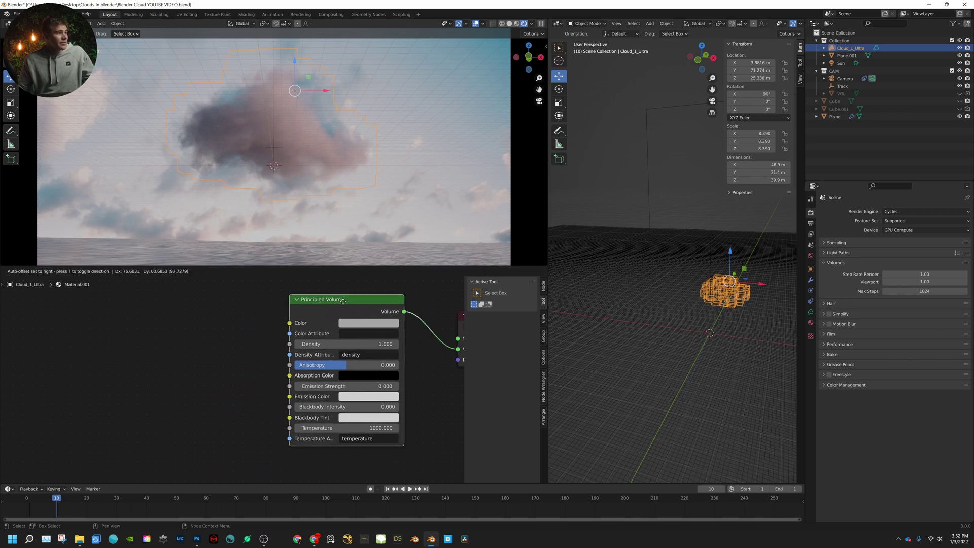
Lower the volume colour's saturation to about 0.767 and raise Density to 7.1.
click(364, 323)
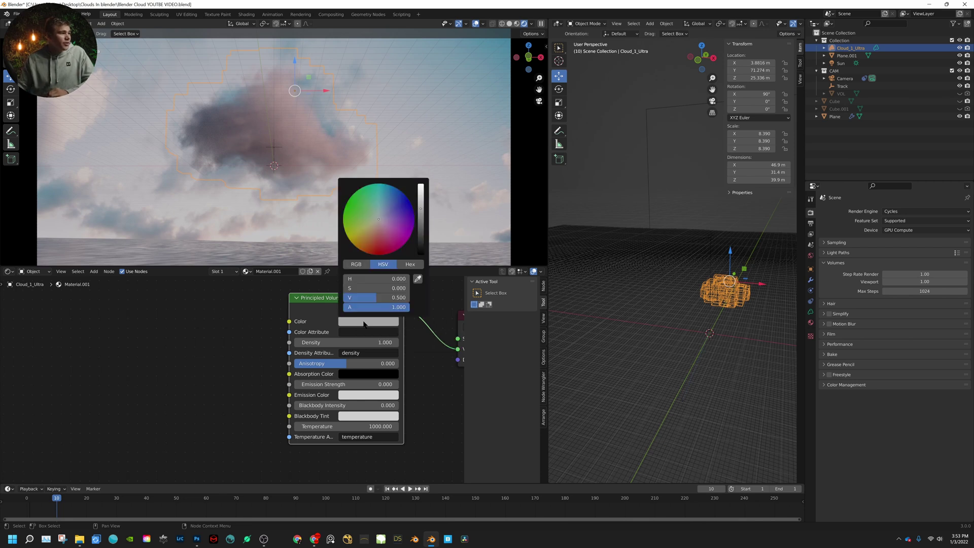
drag(380, 300, 395, 300)
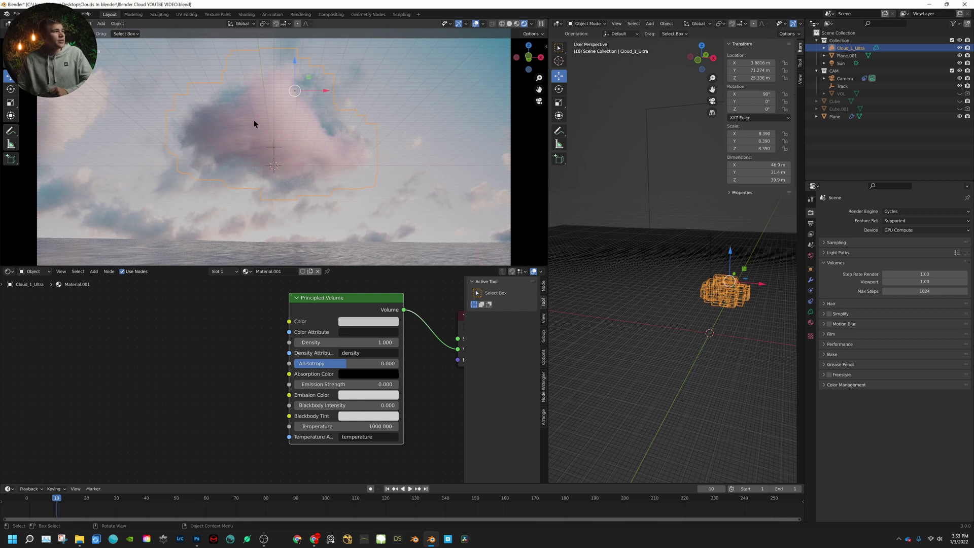
click(352, 326)
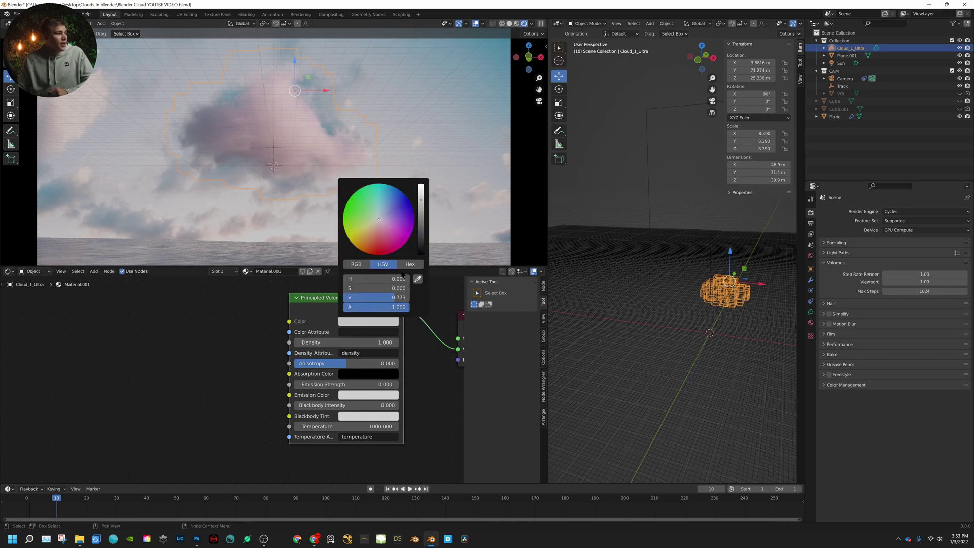
drag(365, 288, 386, 288)
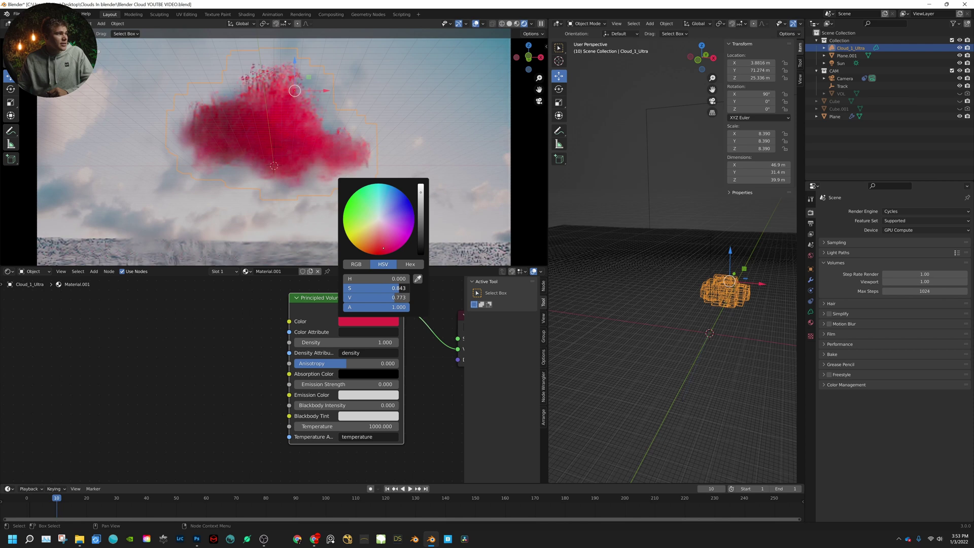
drag(400, 287, 349, 279)
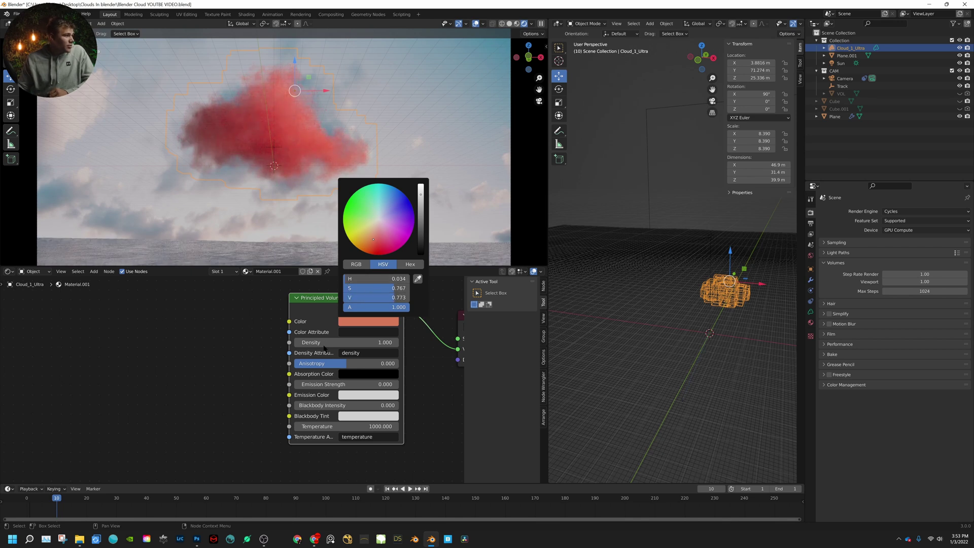
drag(355, 343, 371, 343)
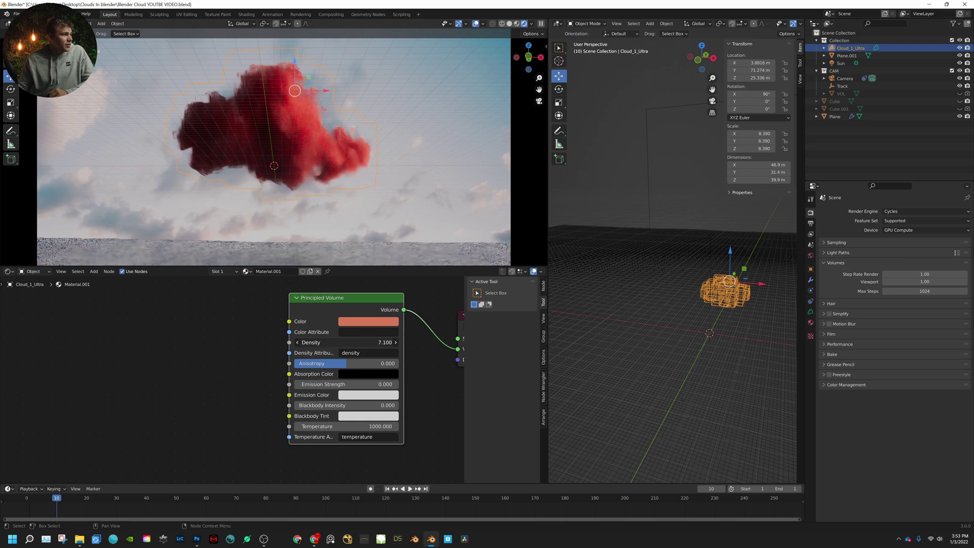
Set the Principled Volume Density to 2.
click(375, 344)
text(2)
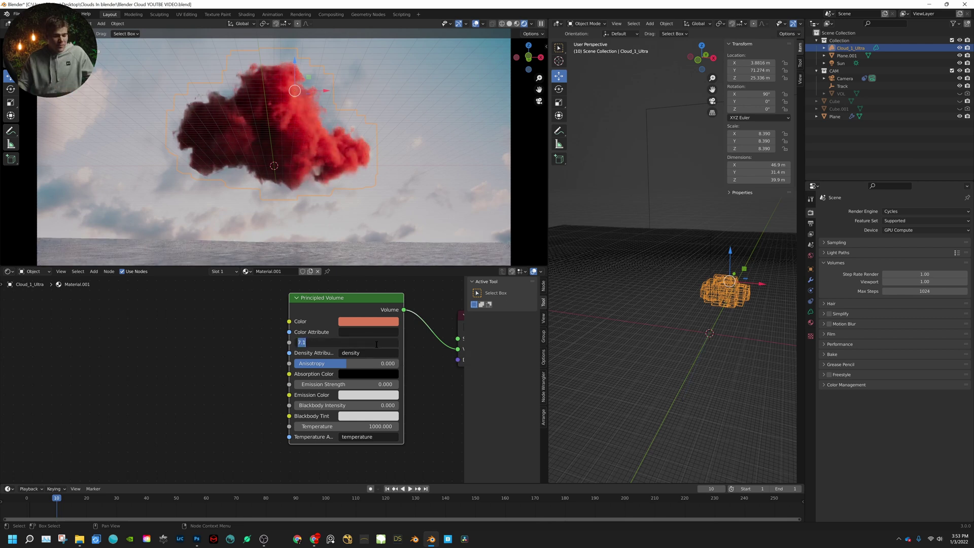
key(Return)
click(376, 344)
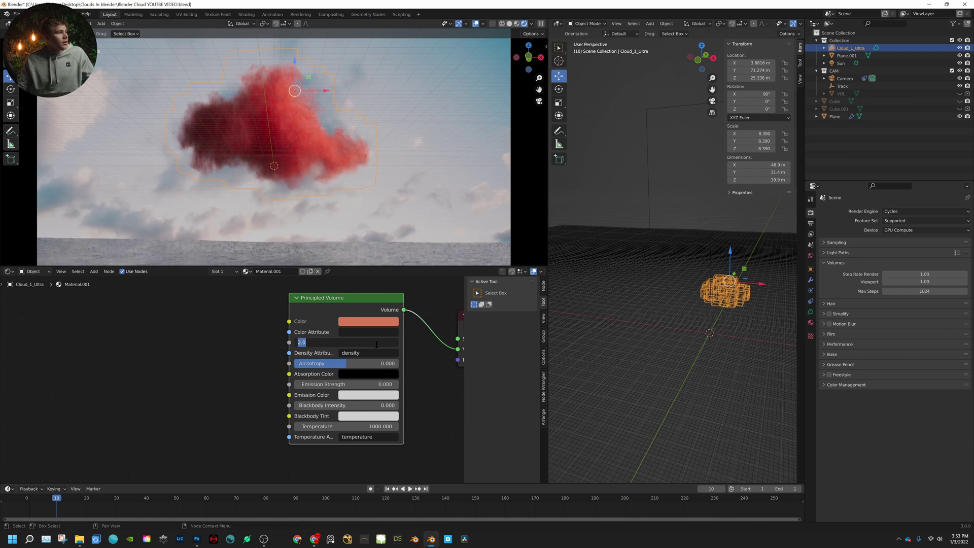
Brighten the salmon-red volume colour to a value of about 0.94.
click(359, 319)
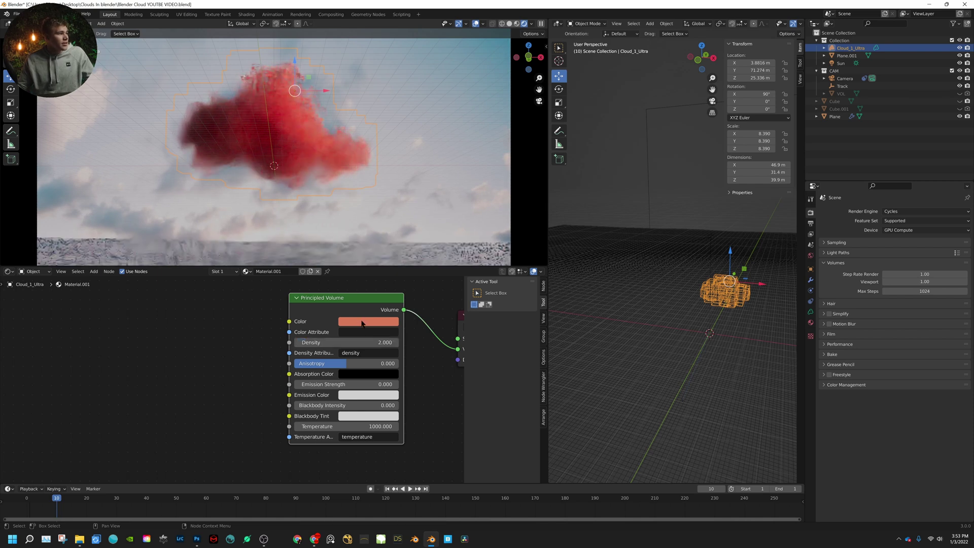
click(363, 322)
drag(378, 297, 388, 298)
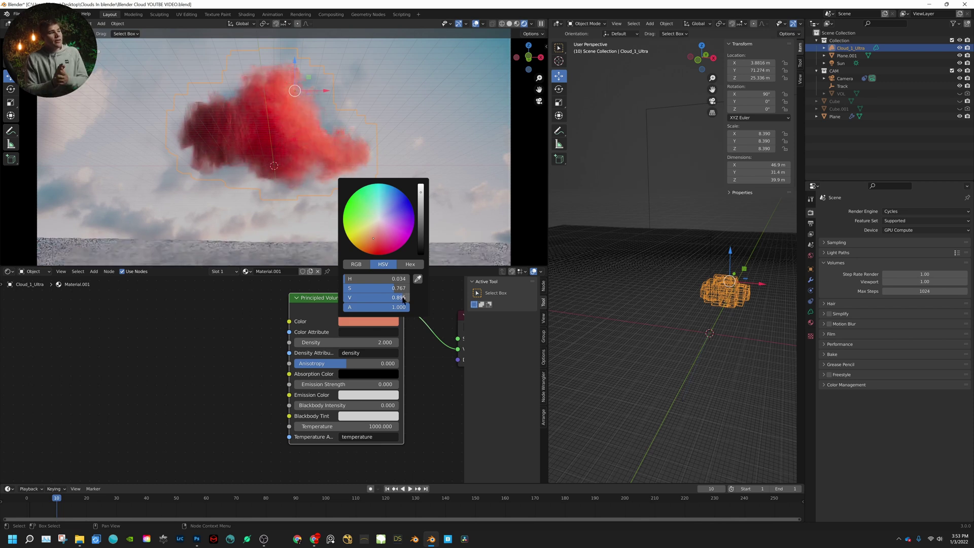
drag(403, 299, 348, 299)
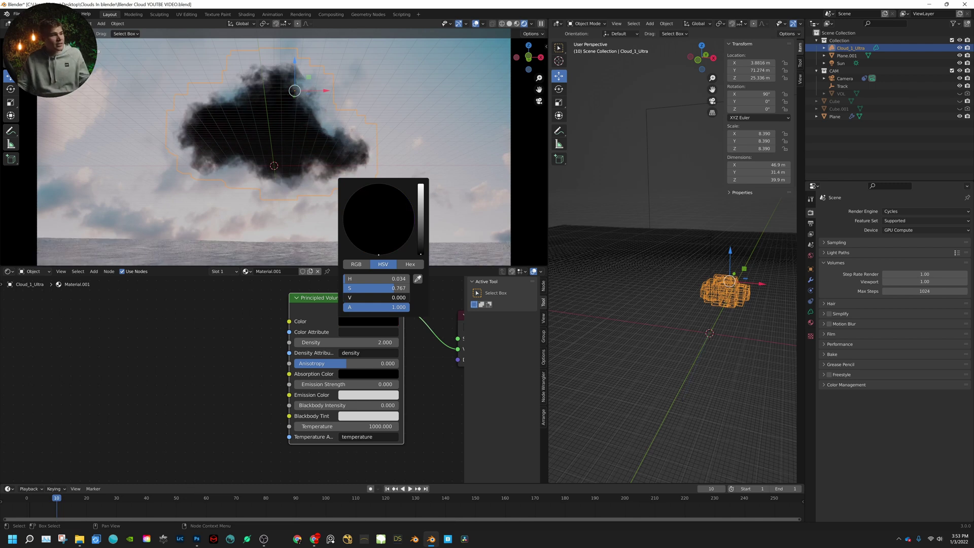
drag(347, 300, 411, 301)
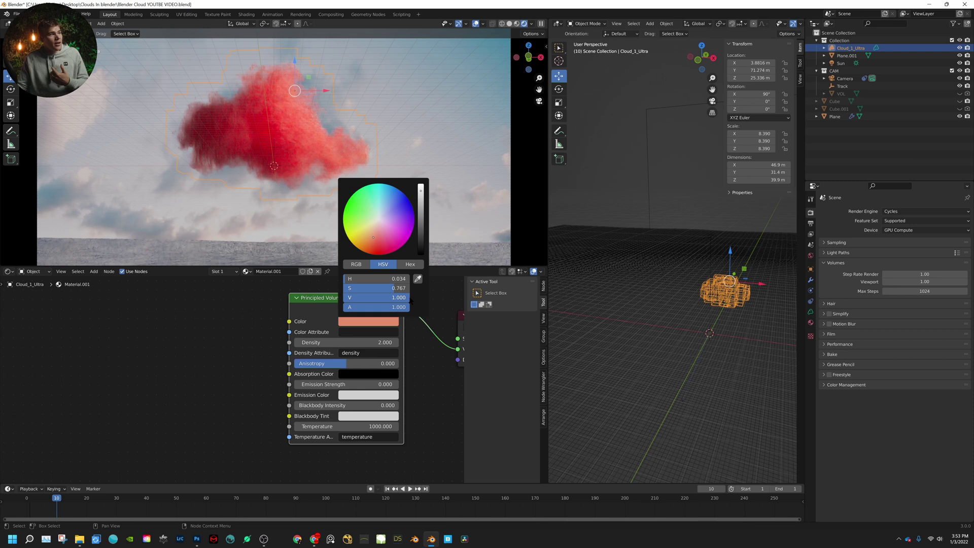
click(392, 325)
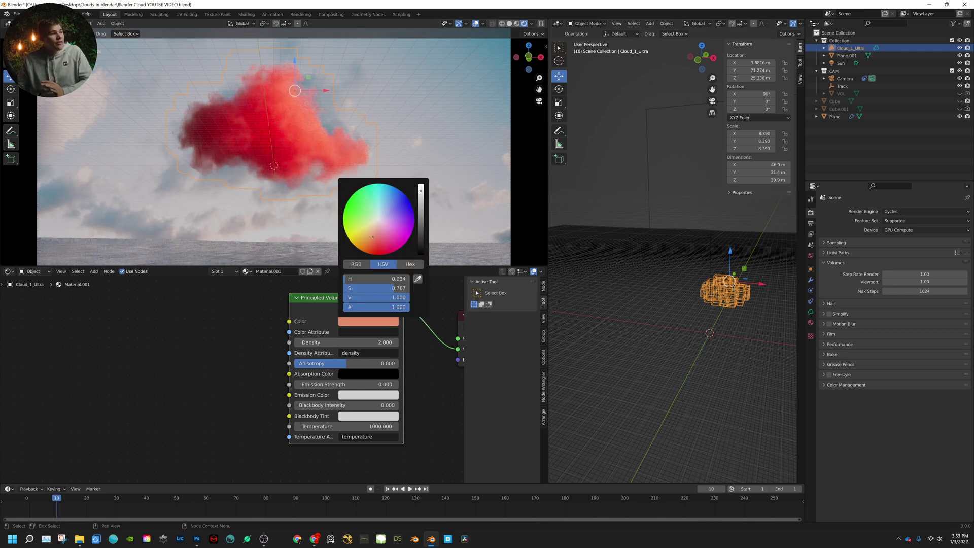
drag(421, 191, 421, 192)
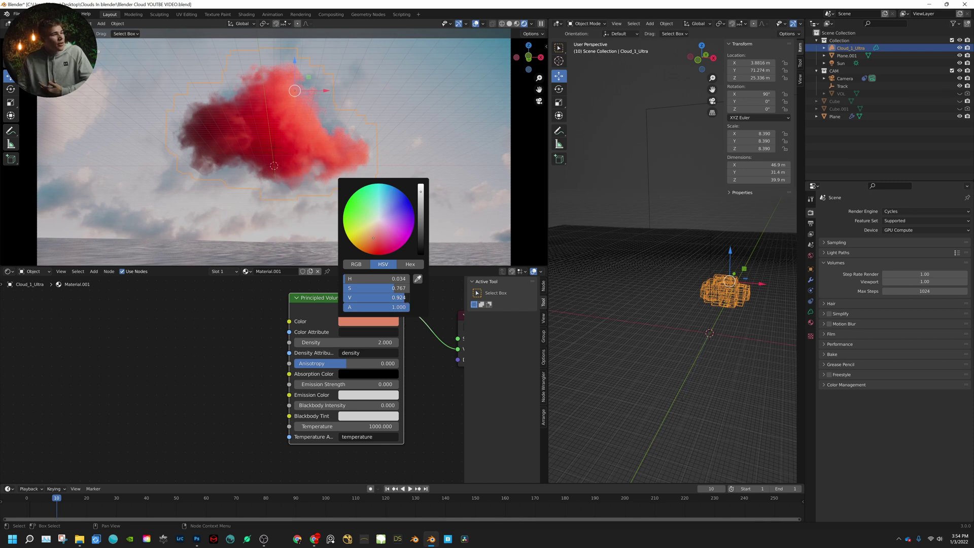
drag(376, 297, 381, 297)
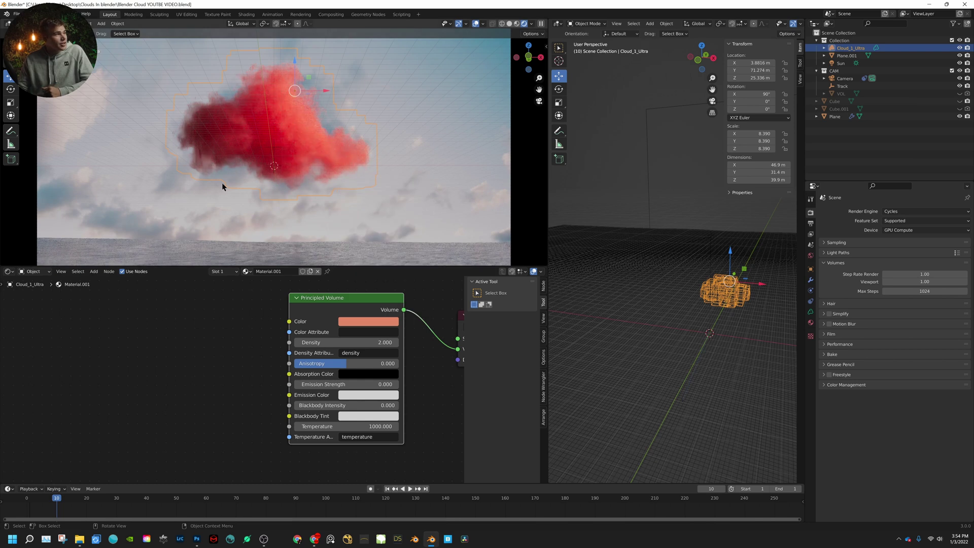
middle_drag(424, 402, 362, 416)
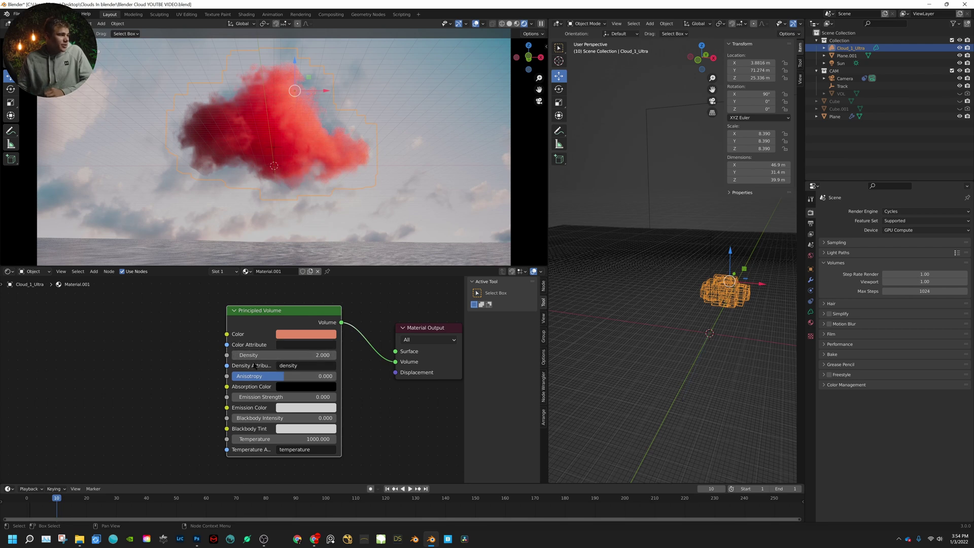
Try a green absorption colour, then set it back to black.
click(297, 367)
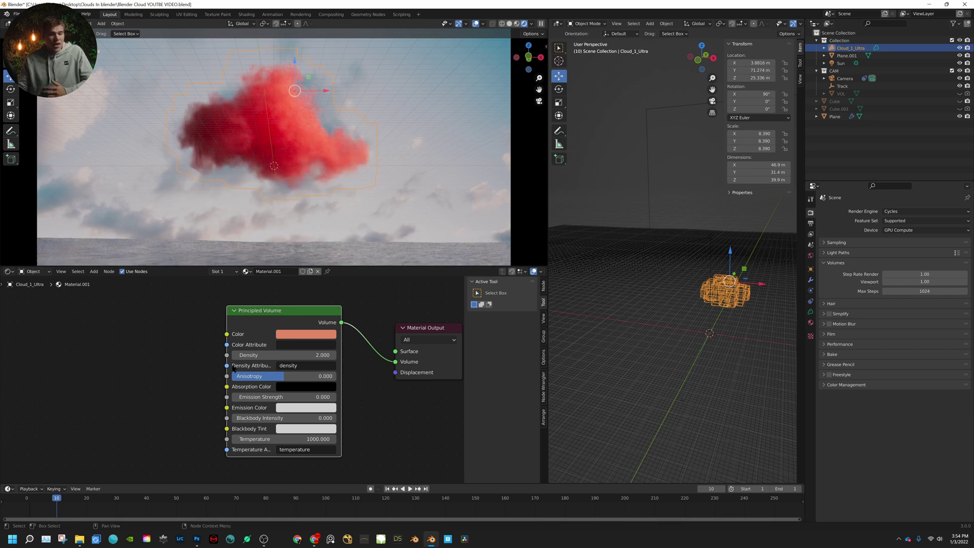
middle_drag(208, 359, 205, 327)
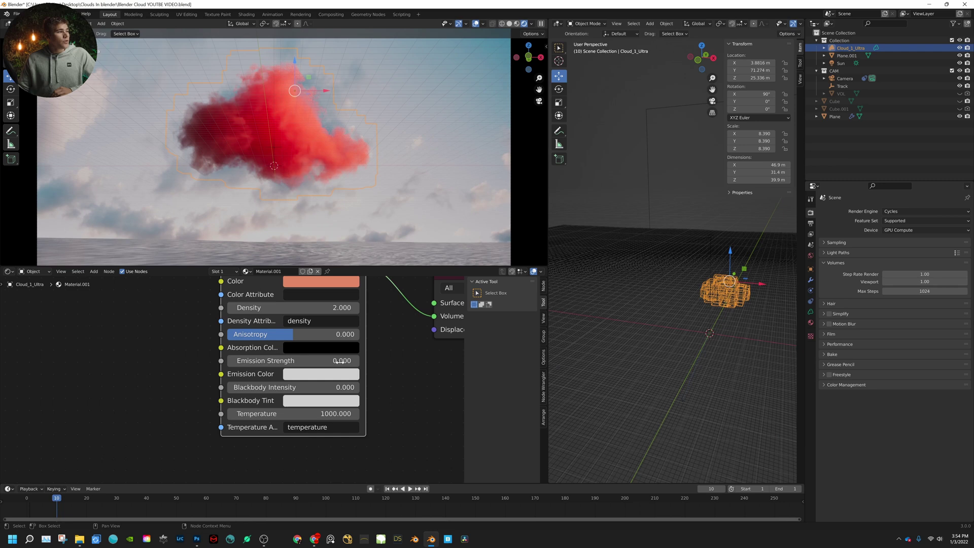
scroll(416, 384, up, 3)
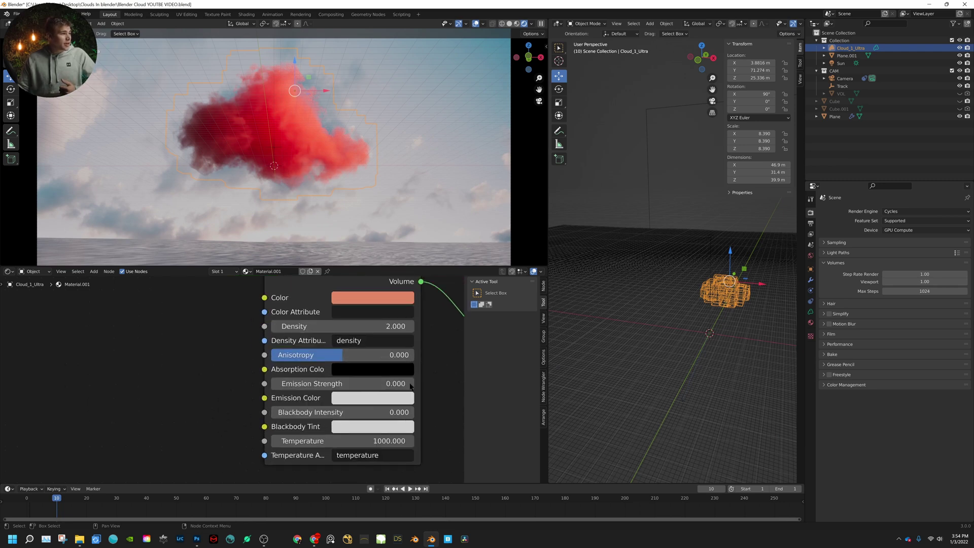
click(389, 375)
drag(443, 243, 444, 183)
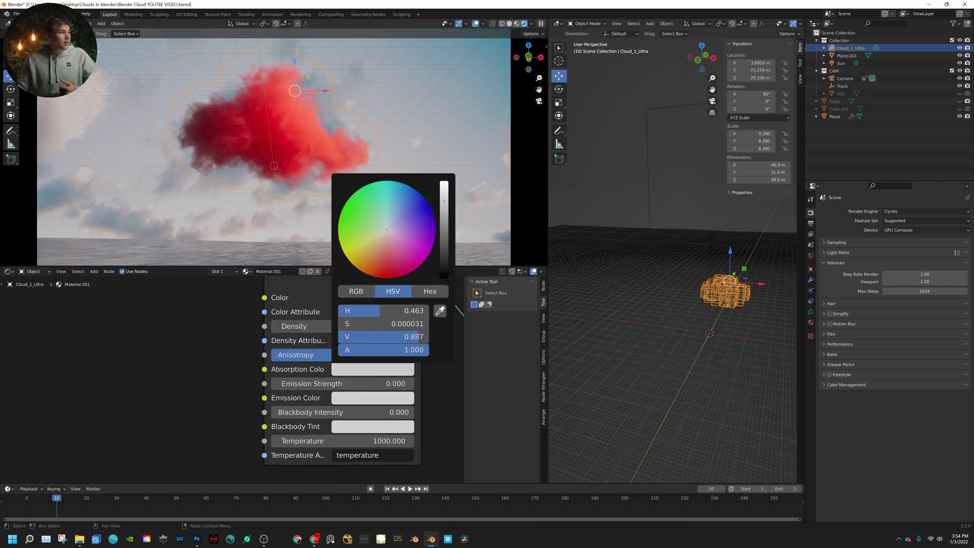
click(363, 191)
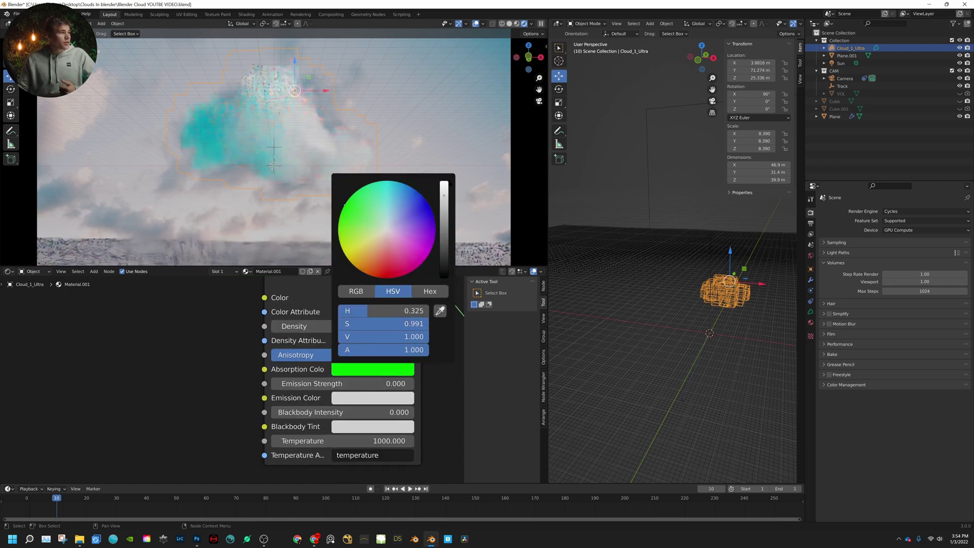
click(358, 370)
drag(405, 339, 355, 339)
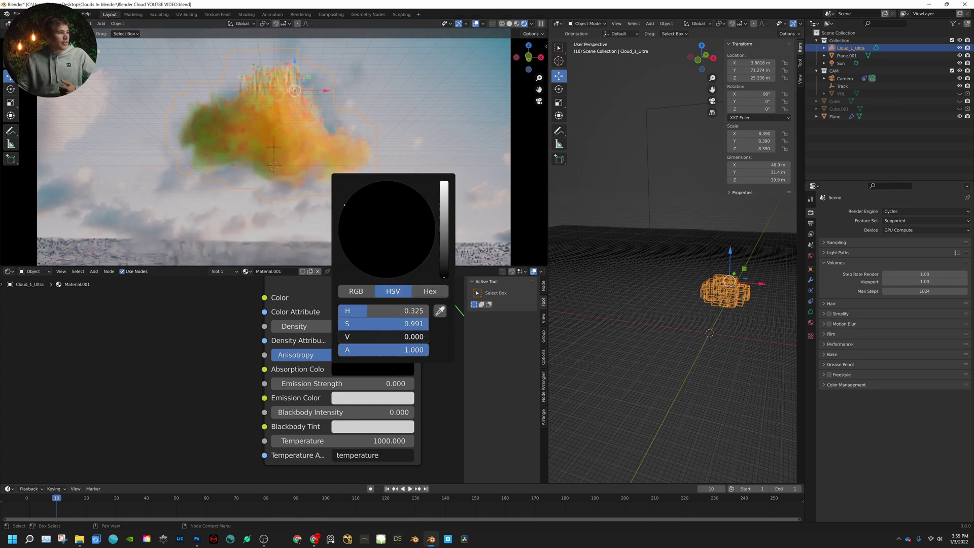
Desaturate the cloud's volume colour to light grey so it renders white.
middle_drag(371, 292, 339, 319)
click(339, 318)
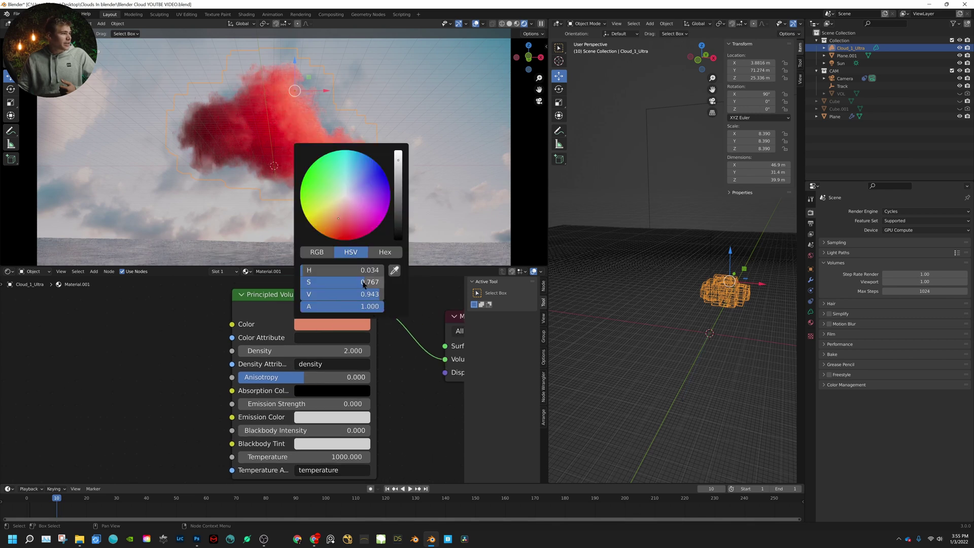
drag(378, 282, 325, 282)
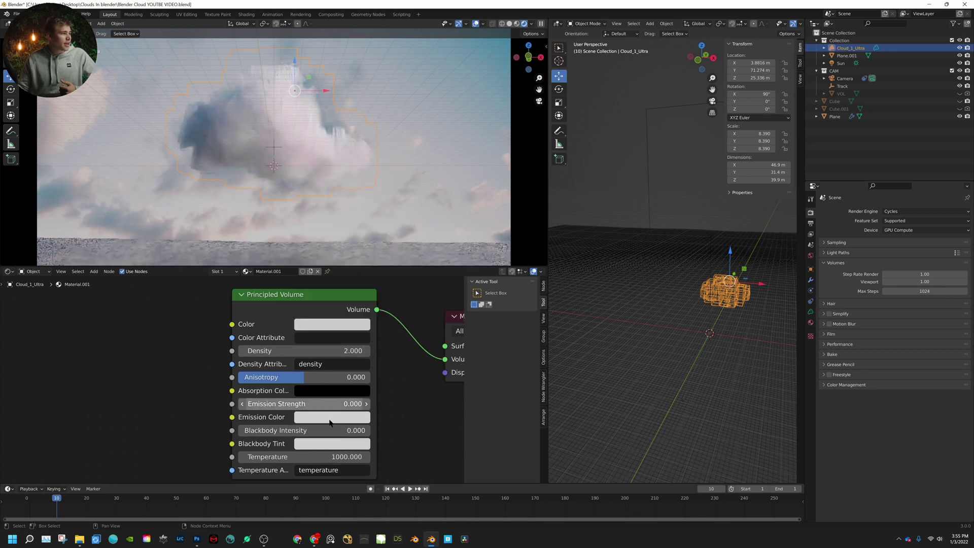
click(327, 392)
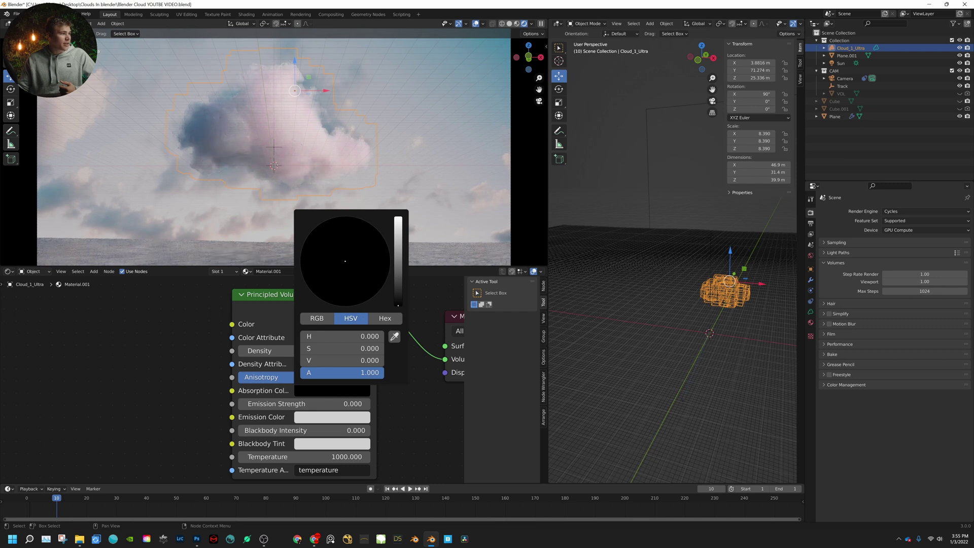
Give the cloud a deep red absorption colour and raise Density to 21.8.
drag(398, 305, 399, 234)
drag(358, 258, 376, 246)
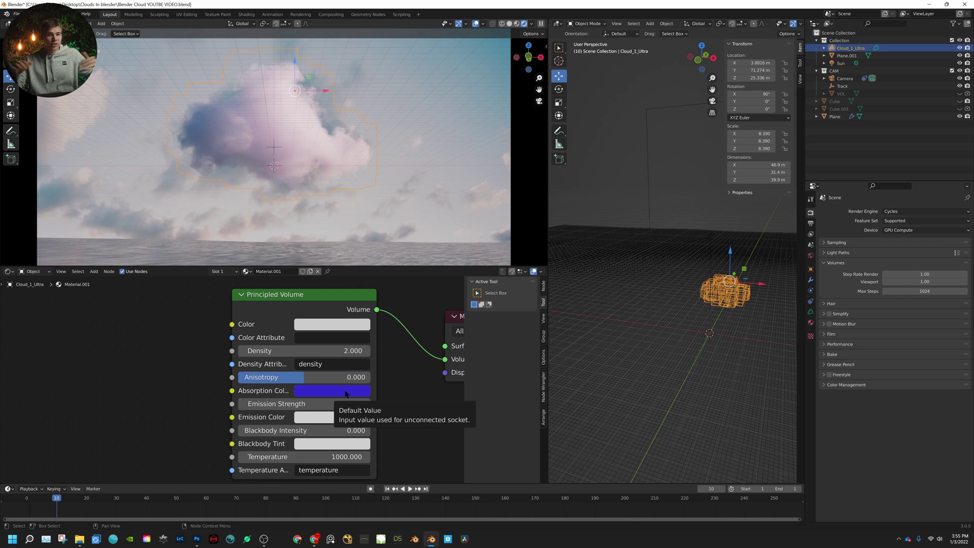
click(346, 393)
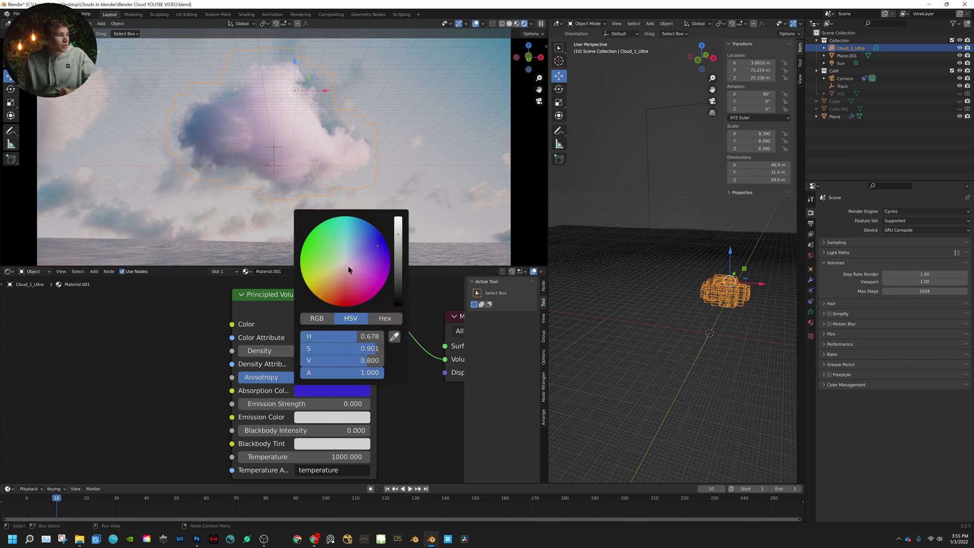
drag(377, 246, 342, 306)
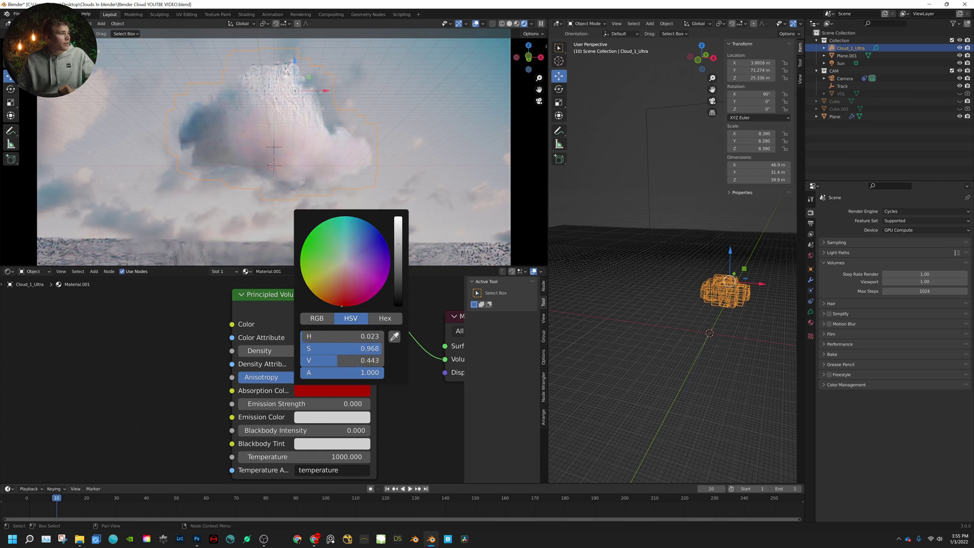
drag(345, 360, 377, 360)
drag(349, 296, 353, 303)
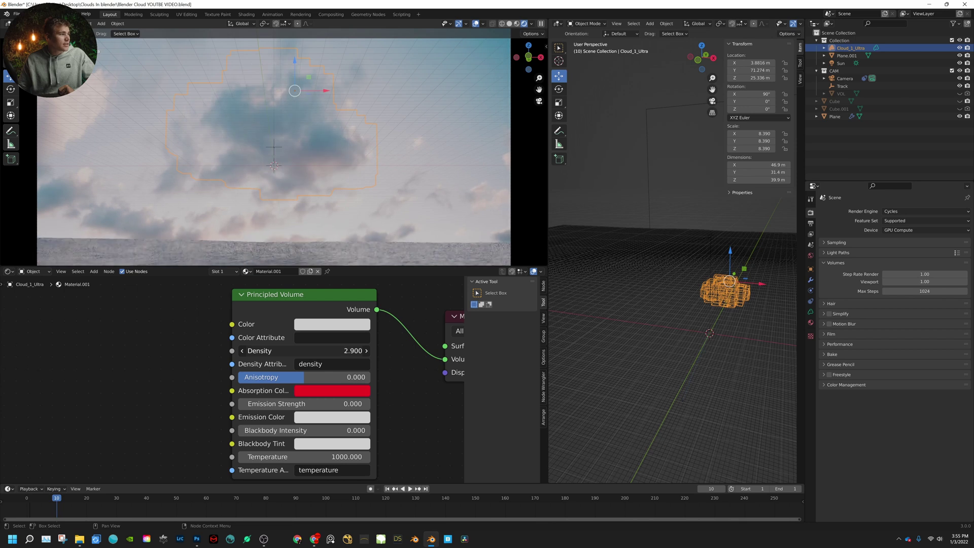
drag(304, 351, 350, 350)
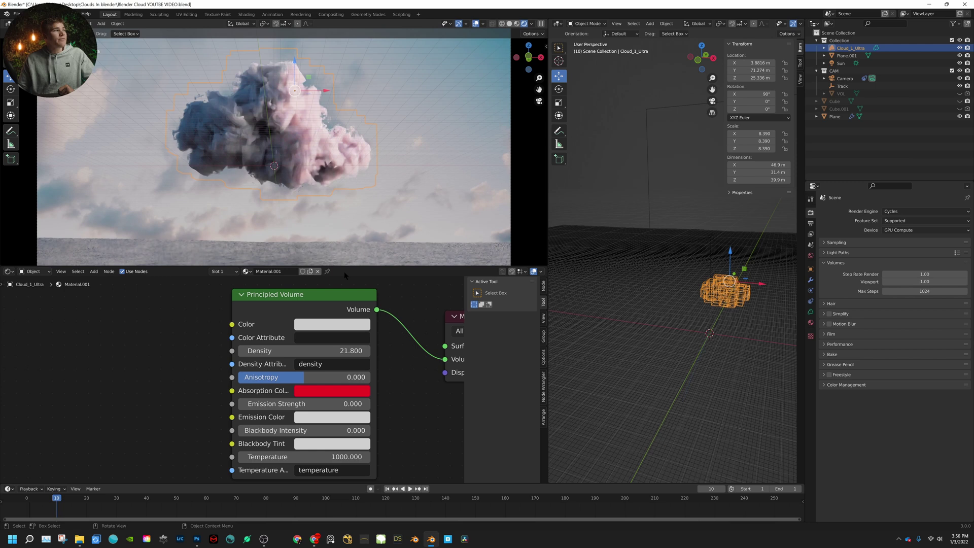
click(328, 349)
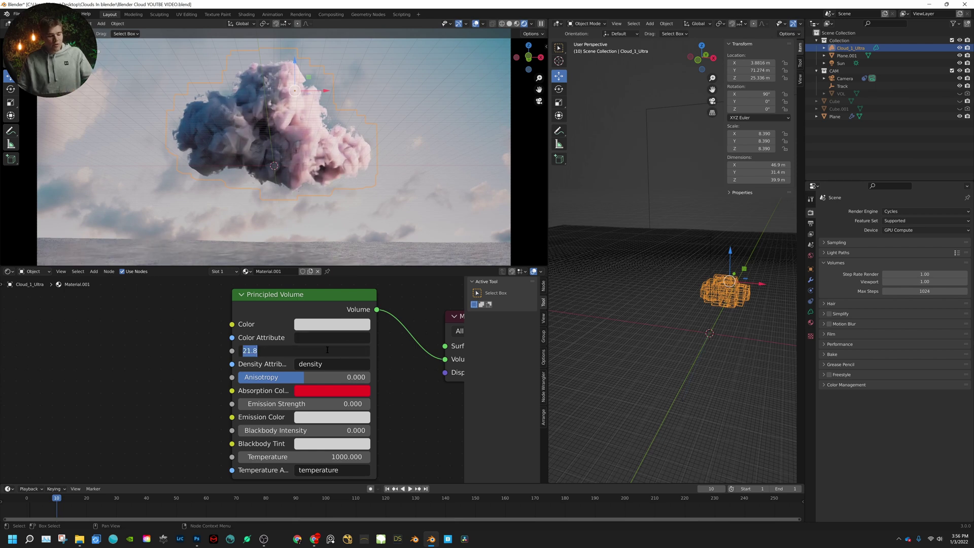
Reset Density to 1 and shift the volume colour to orange.
text(1)
key(Return)
click(362, 394)
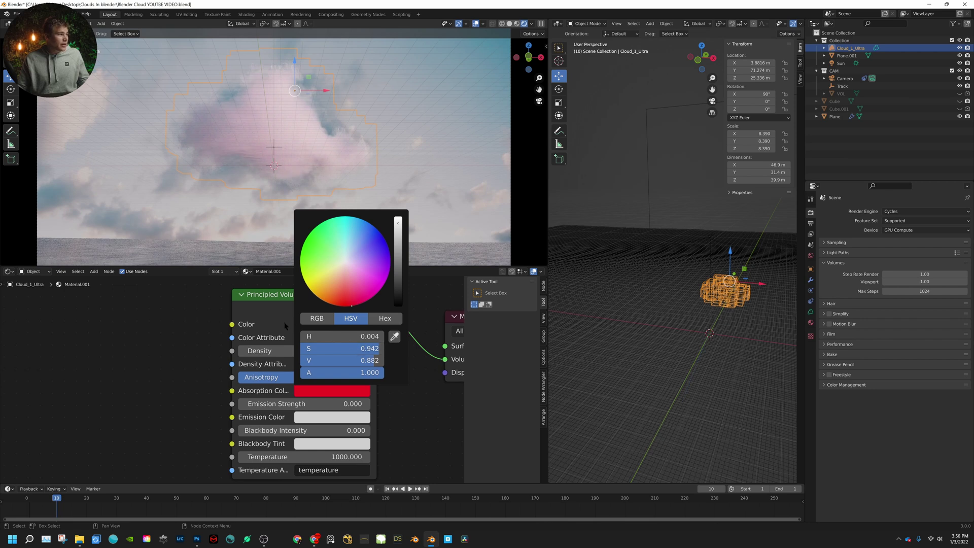
click(333, 323)
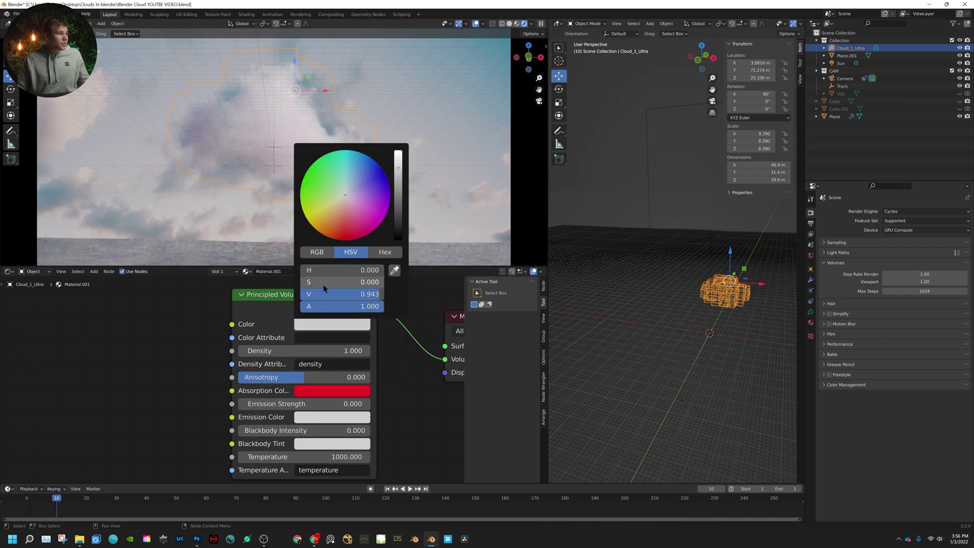
drag(324, 288, 384, 282)
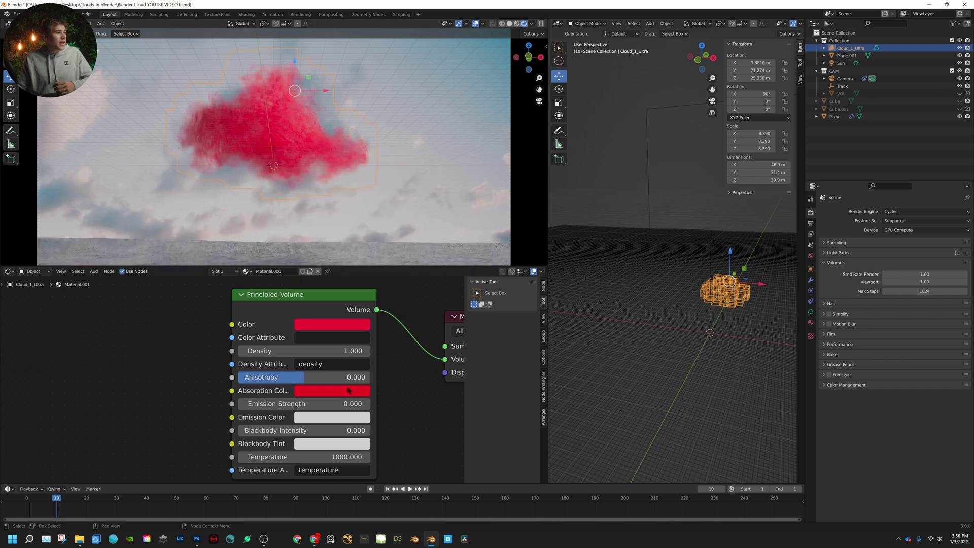
click(334, 324)
drag(324, 270, 360, 282)
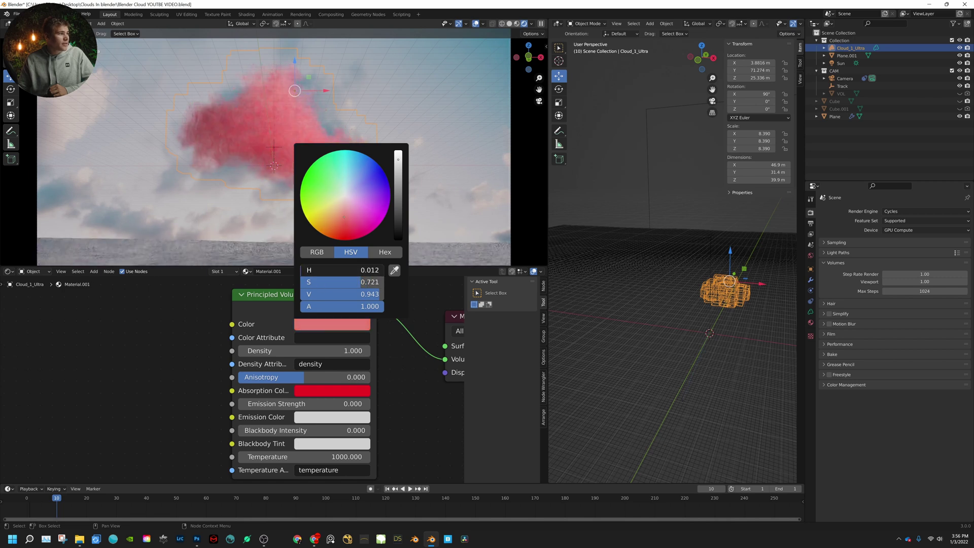
drag(344, 216, 333, 220)
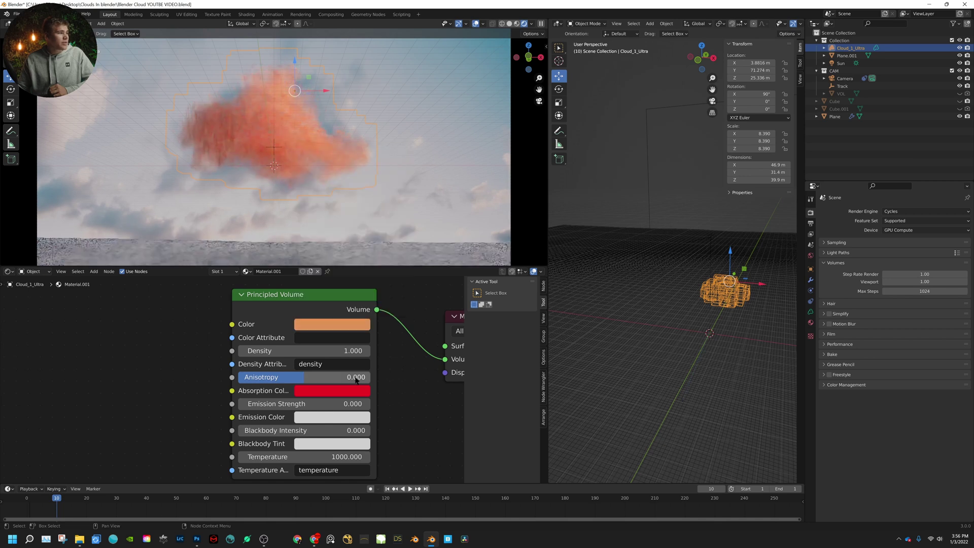
Return the absorption colour to a dark brick red.
click(333, 392)
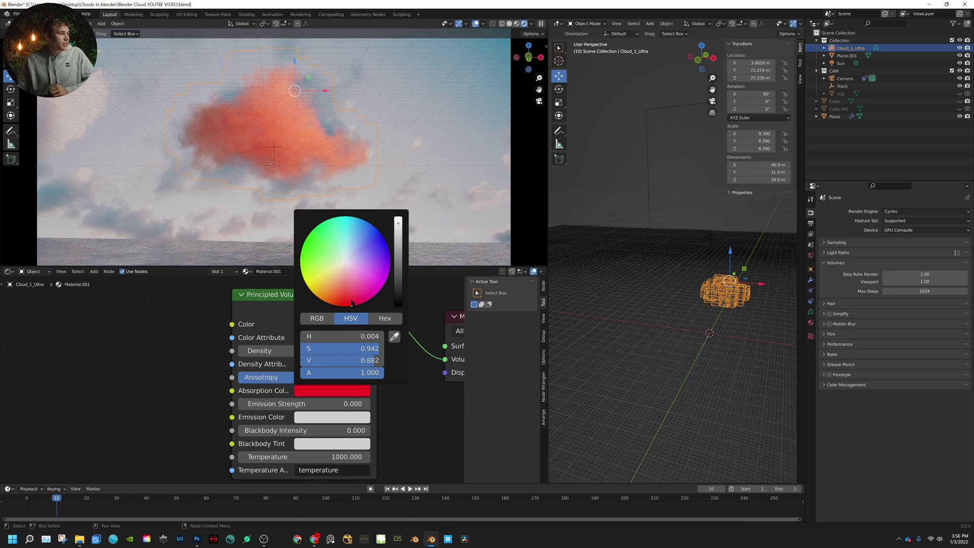
key(ctrl+v)
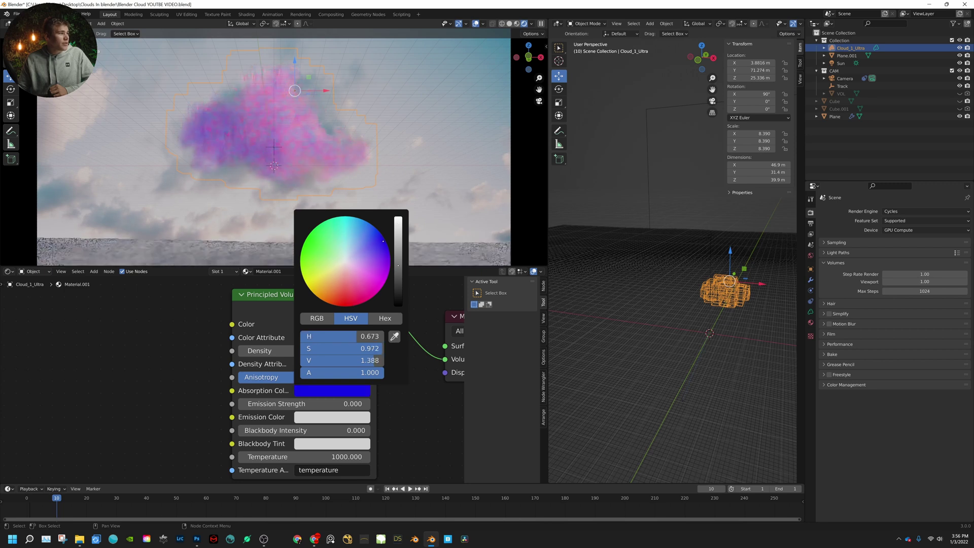
drag(383, 241, 338, 293)
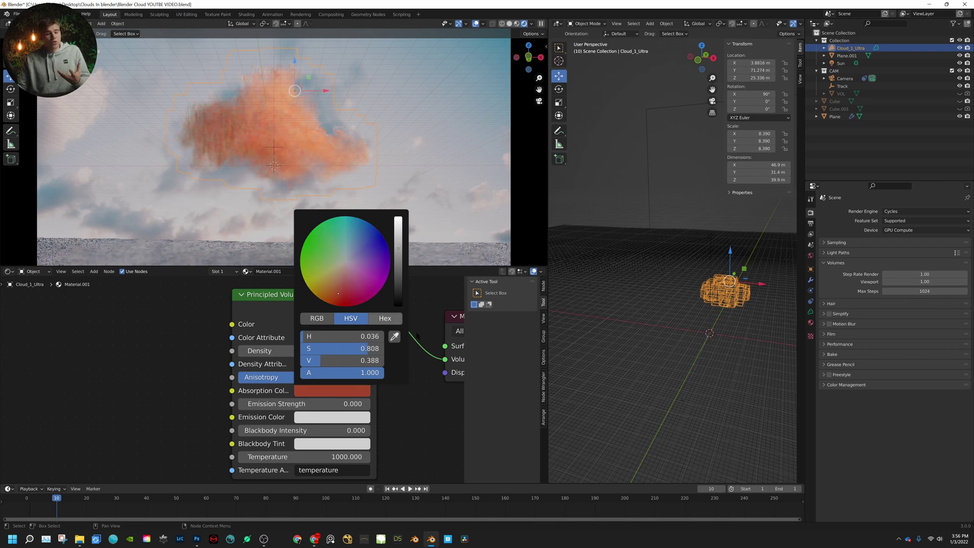
scroll(422, 412, down, 1)
scroll(300, 328, down, 1)
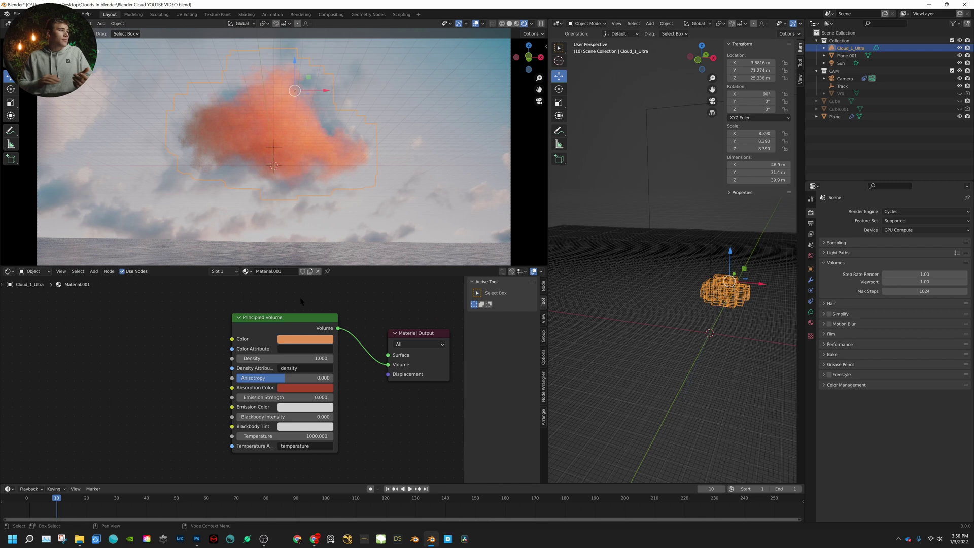
Set Density to 2 and turn the absorption colour fully black.
scroll(341, 351, up, 2)
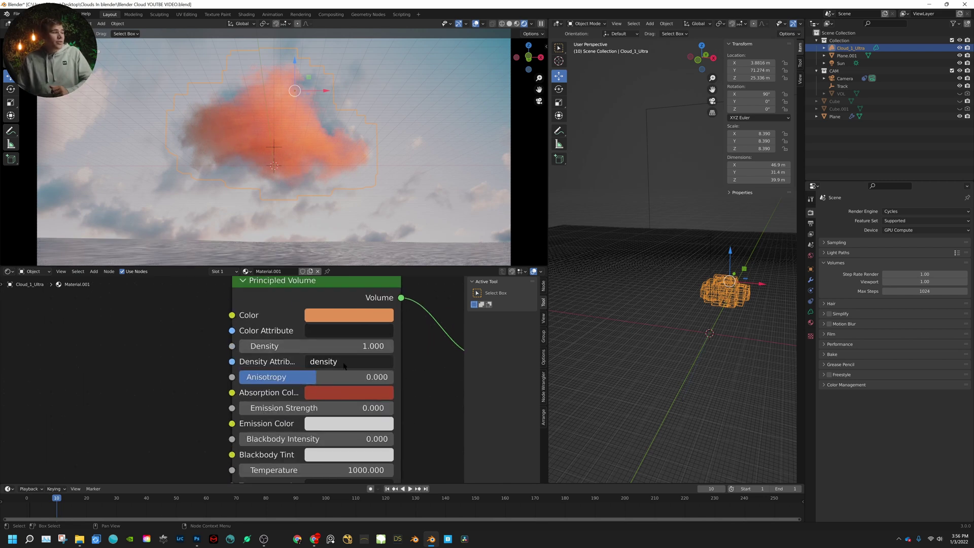
click(341, 351)
text(2)
key(Return)
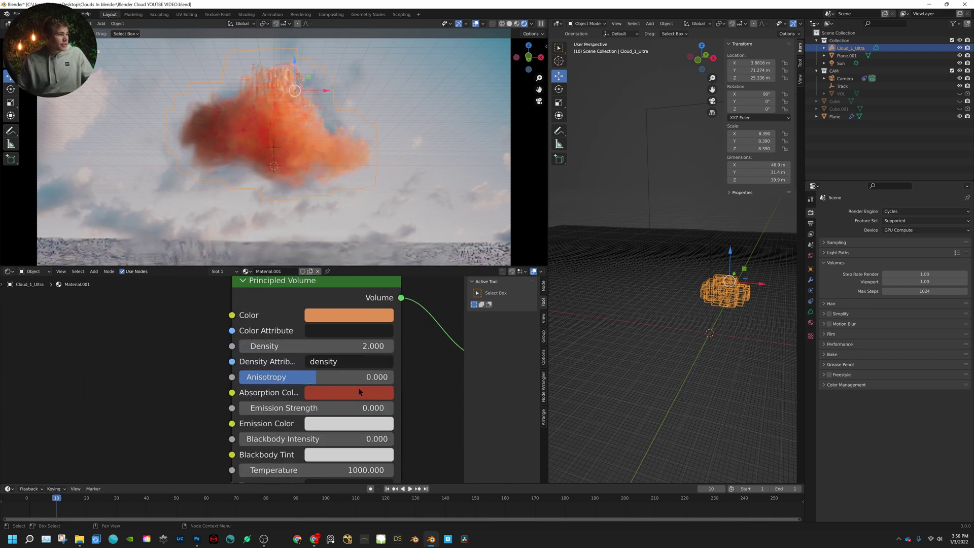
click(362, 390)
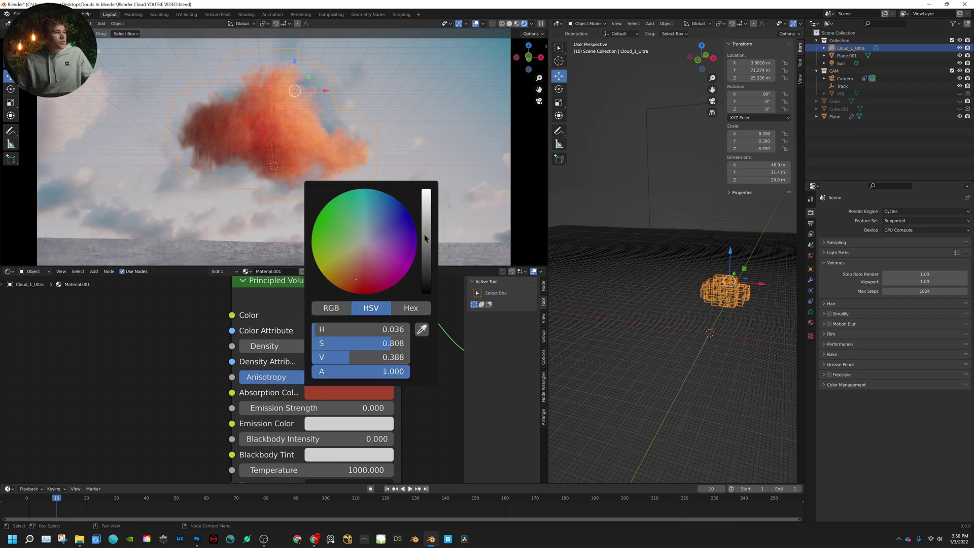
drag(426, 212, 426, 192)
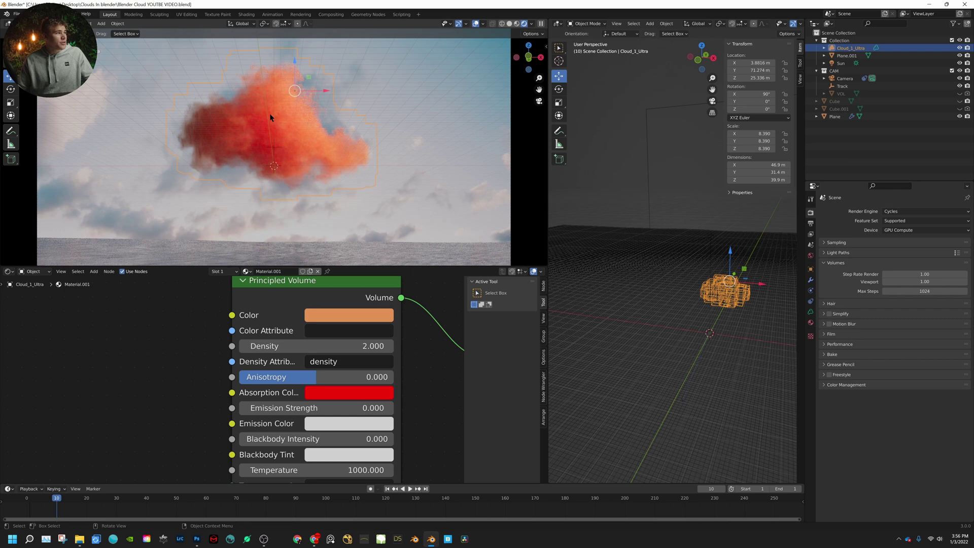
click(355, 394)
key(BackSpace)
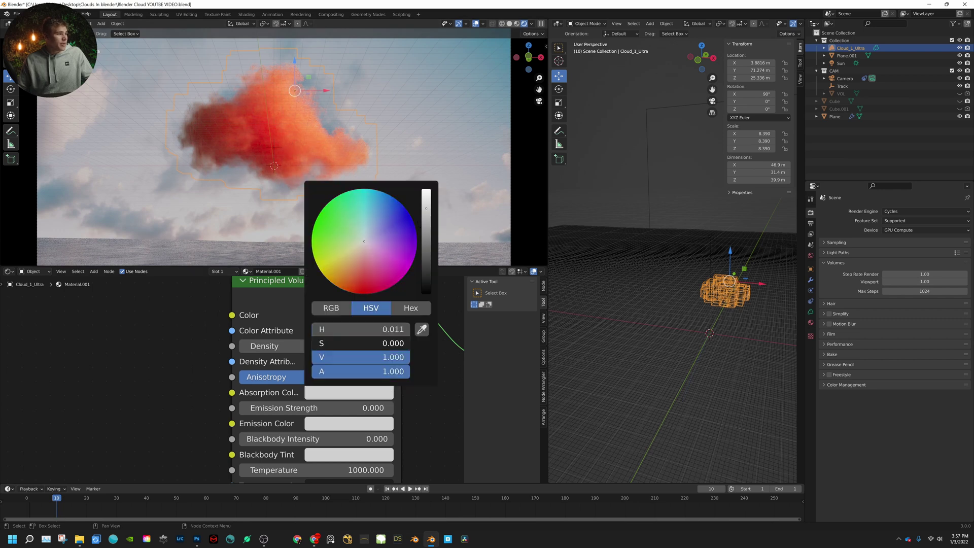
key(BackSpace)
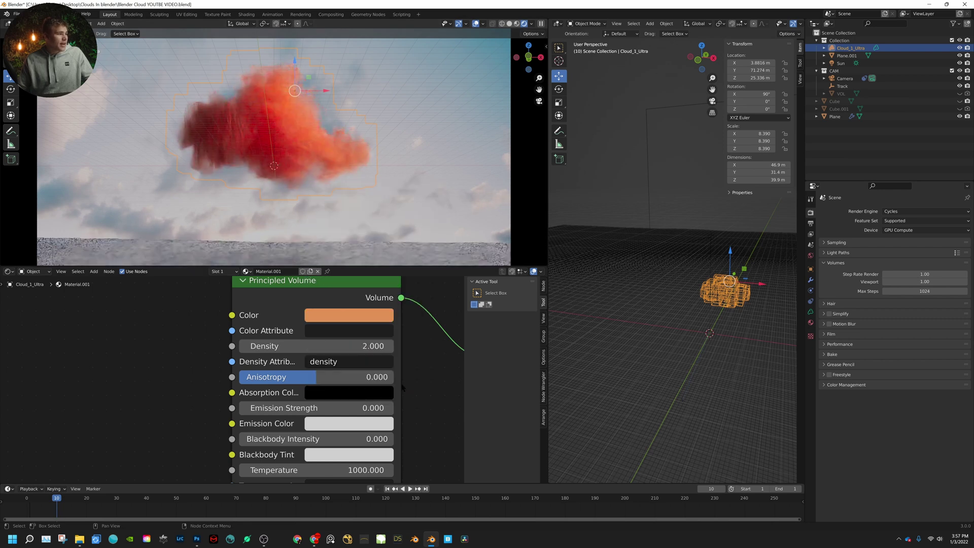
Pick a bright salmon-pink volume colour.
click(352, 317)
mouse_move(371, 166)
mouse_down()
mouse_move(389, 200)
mouse_move(367, 187)
mouse_up()
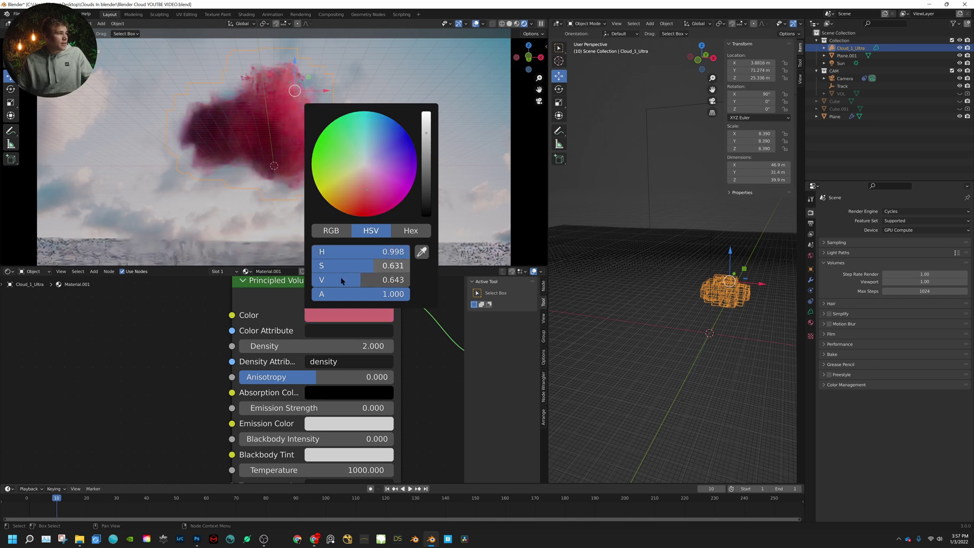
drag(341, 279, 396, 278)
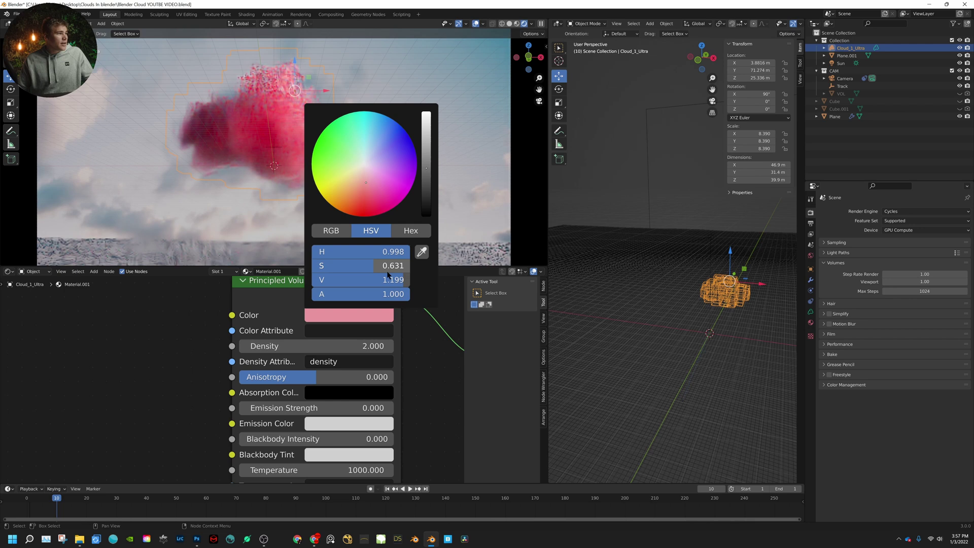
drag(366, 184, 369, 187)
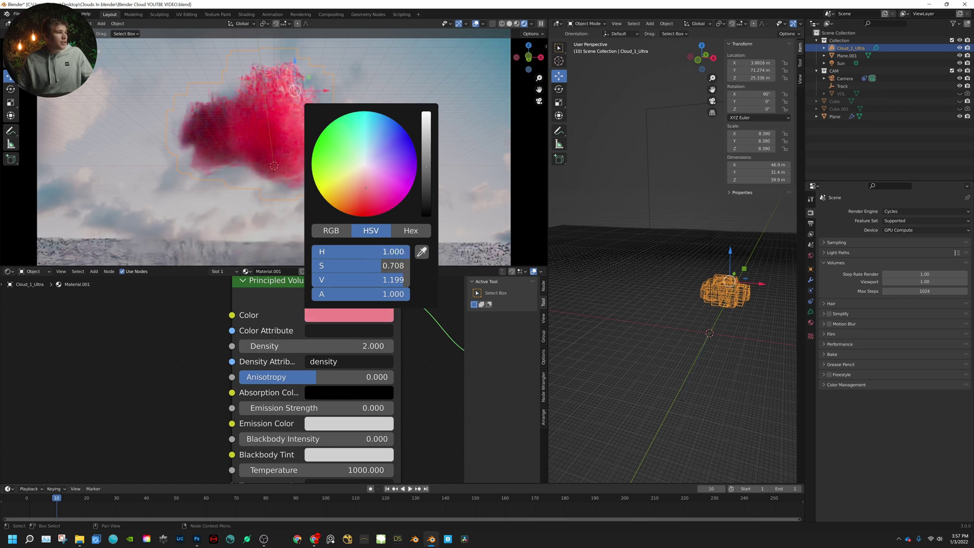
drag(365, 251, 396, 252)
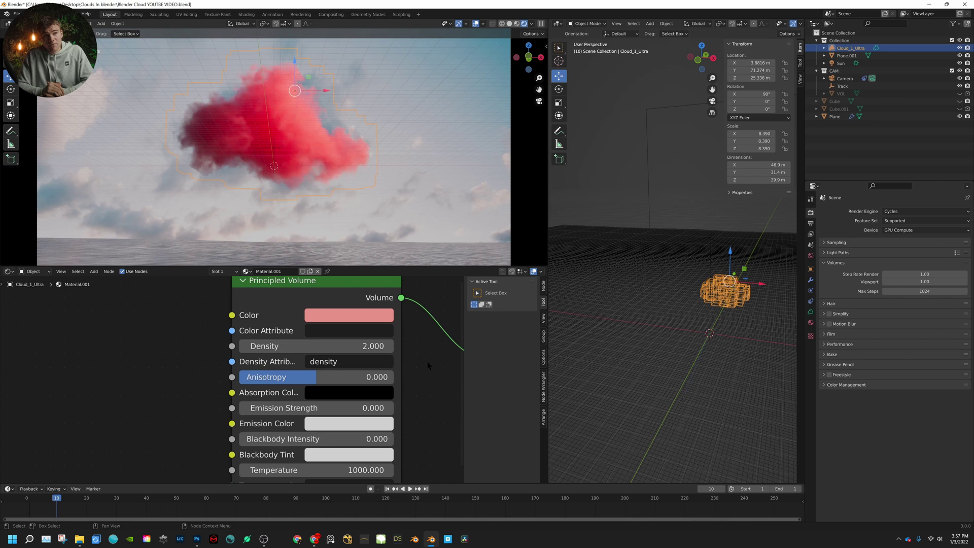
Hide Cloud_1_Ultra, unhide Cube.001 and select the cube.
click(960, 47)
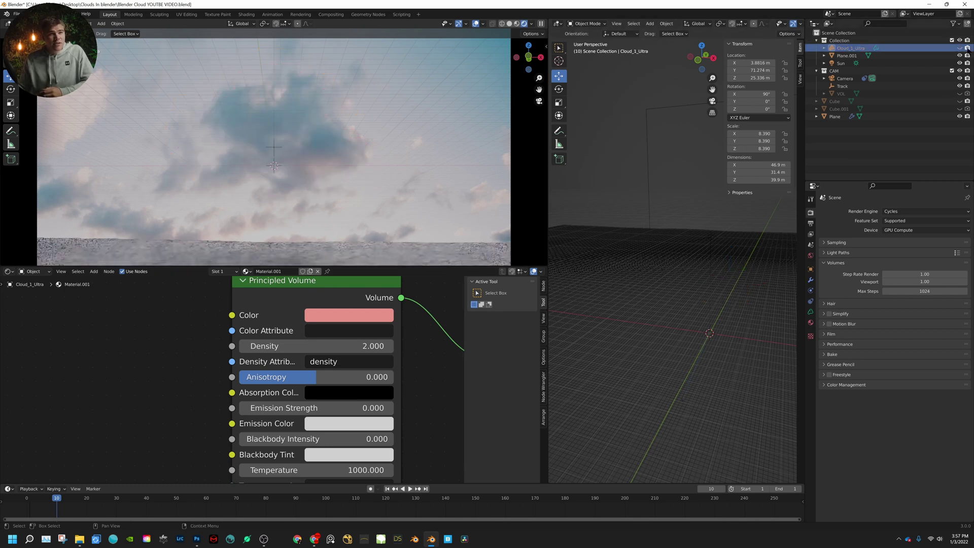
click(959, 108)
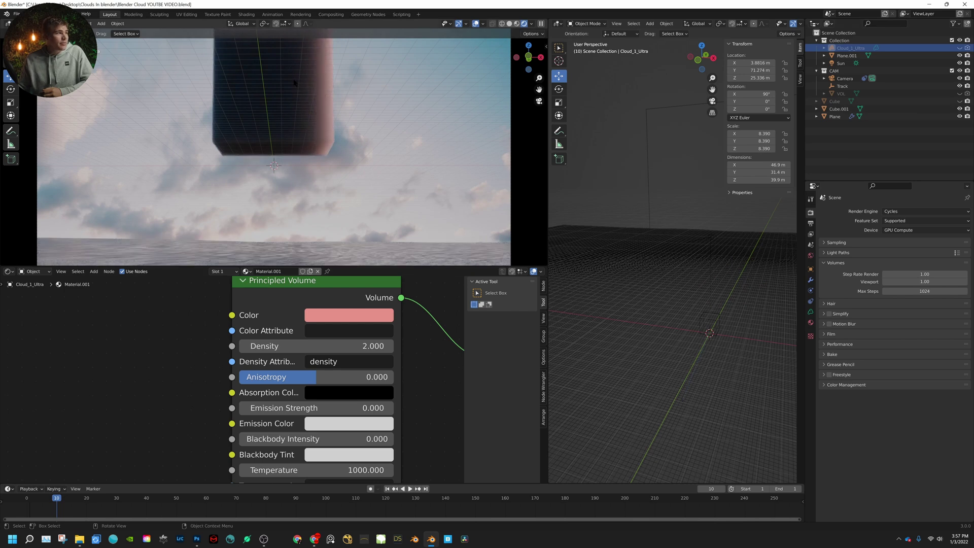
click(328, 140)
Add a Noise Texture node and place it left of the Principled Volume node.
scroll(284, 338, down, 3)
middle_drag(284, 338, 423, 257)
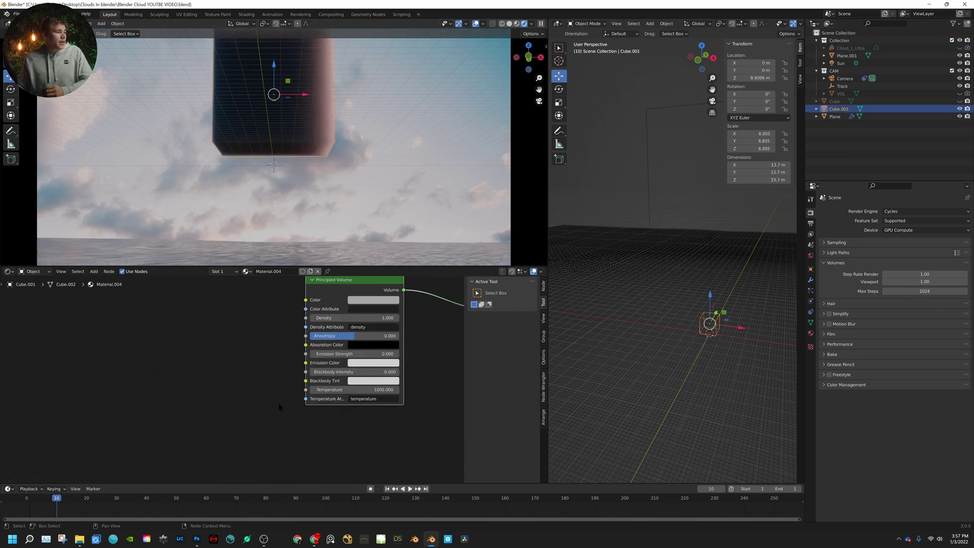
key(shift+a)
text(noi)
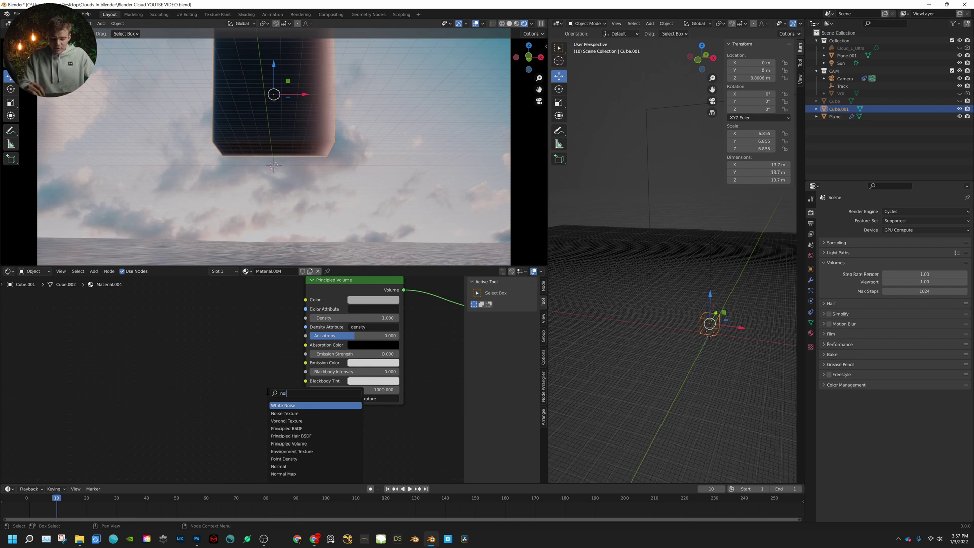
key(Down)
key(Return)
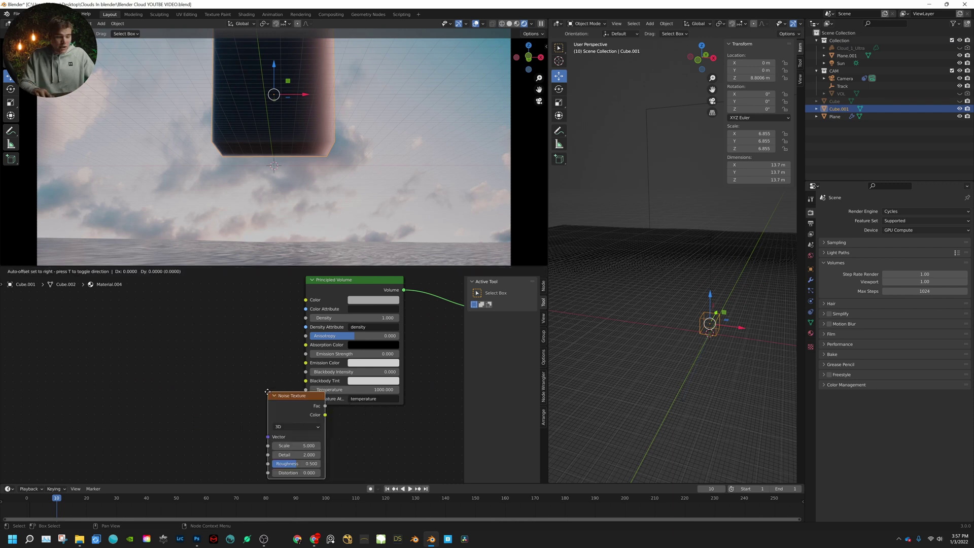
click(93, 311)
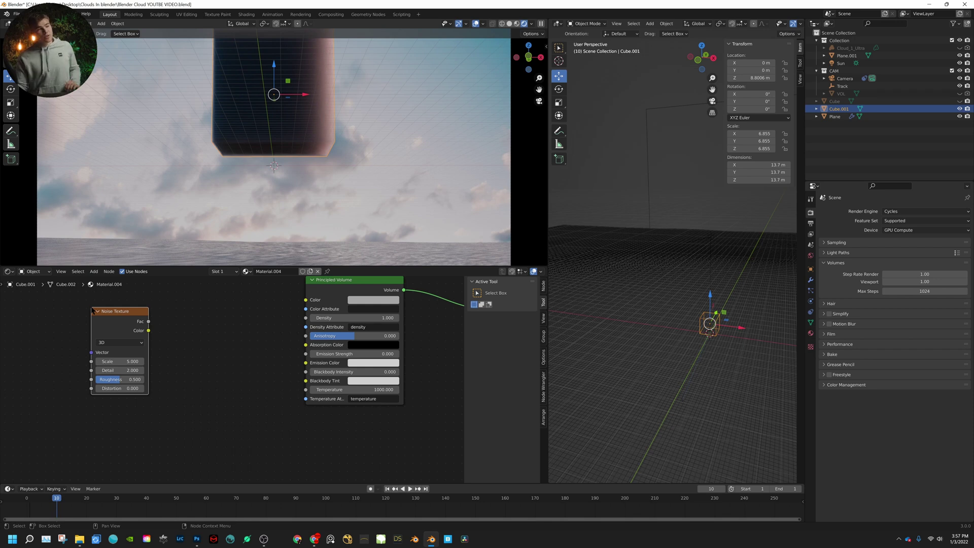
drag(93, 311, 182, 334)
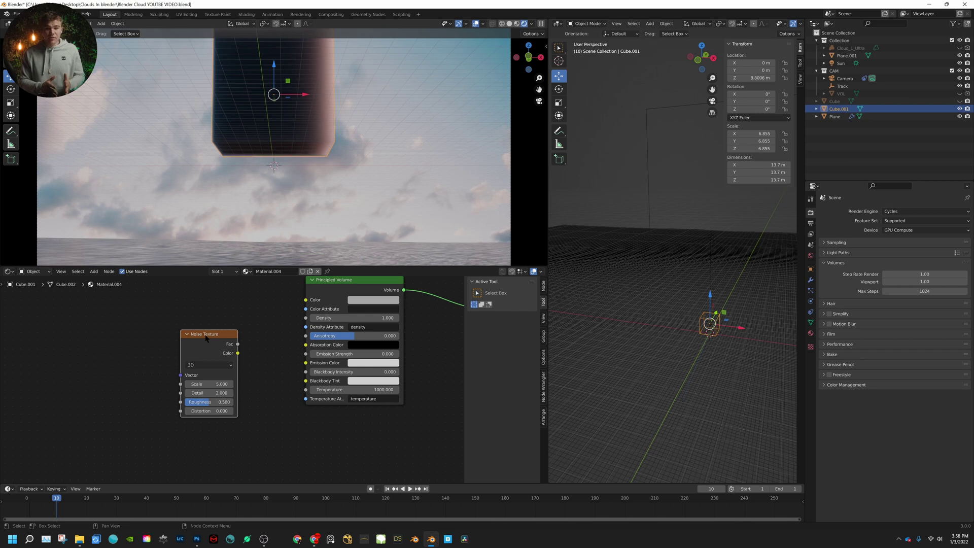
scroll(205, 338, up, 2)
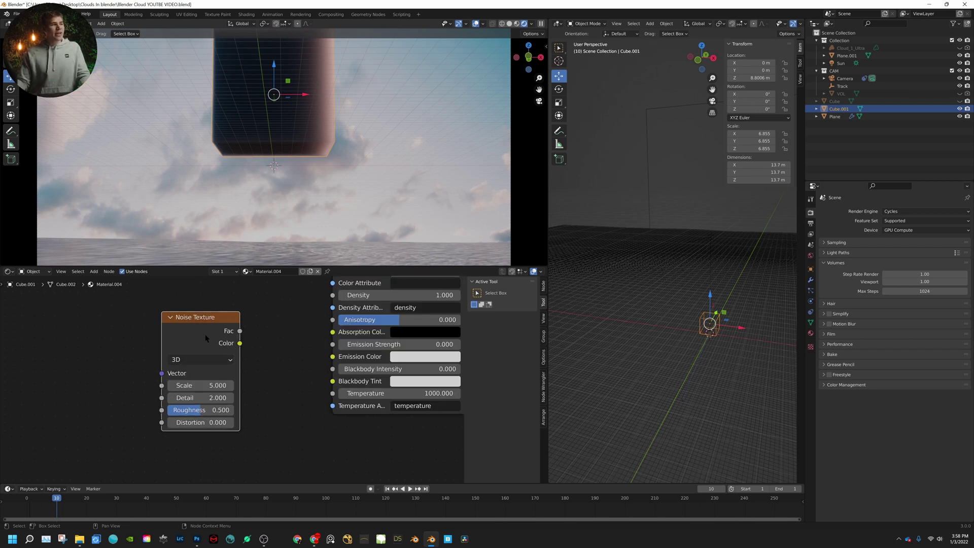
drag(206, 338, 177, 343)
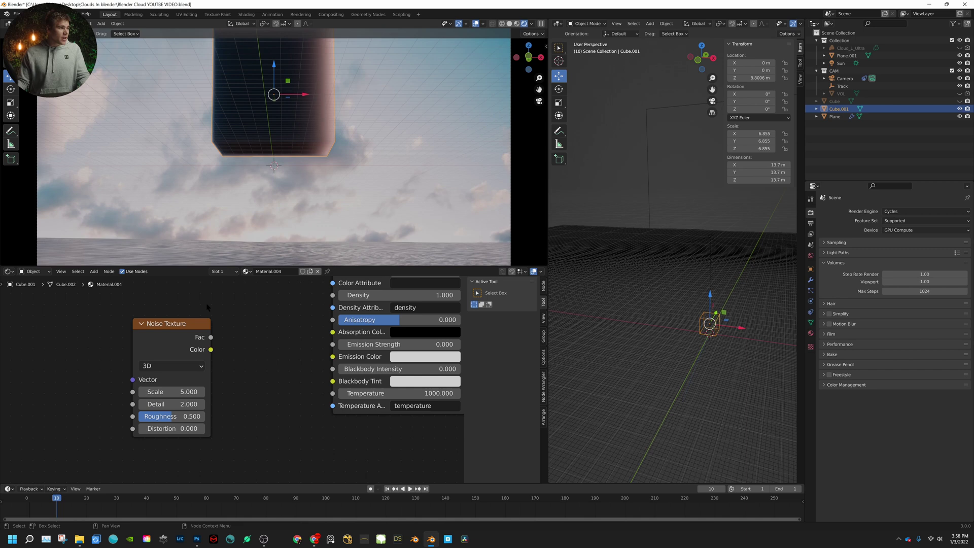
Rearrange the node view so the Noise Texture and Principled Volume nodes are both visible.
middle_drag(182, 326, 177, 366)
drag(177, 366, 329, 335)
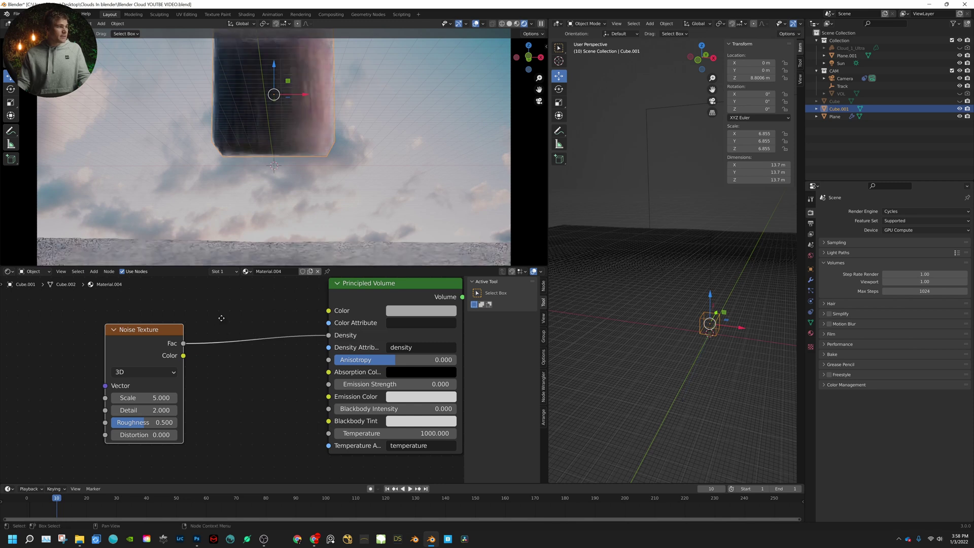
middle_drag(221, 318, 277, 330)
drag(277, 330, 114, 313)
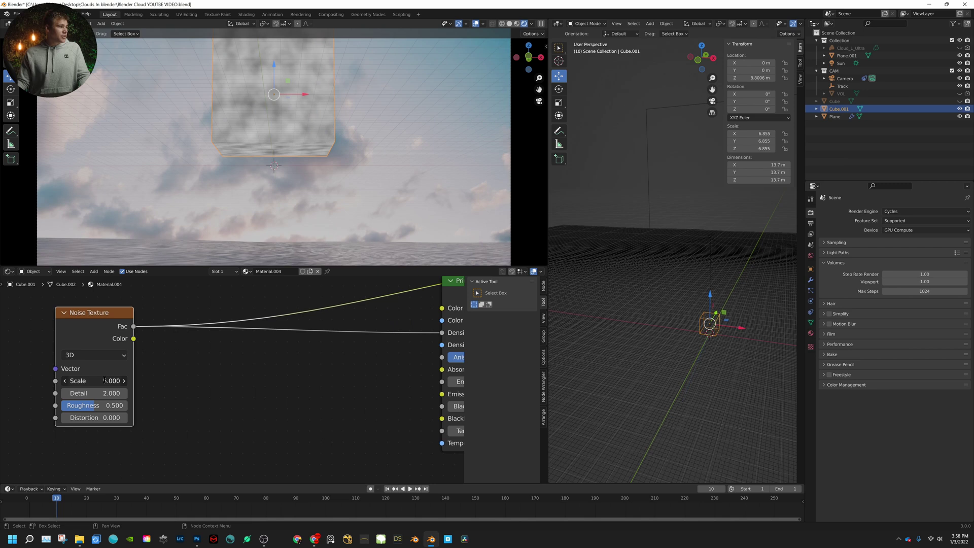
Insert a ColorRamp between Noise Fac and Density, sliding its black stop right to 0.521.
key(shift+a)
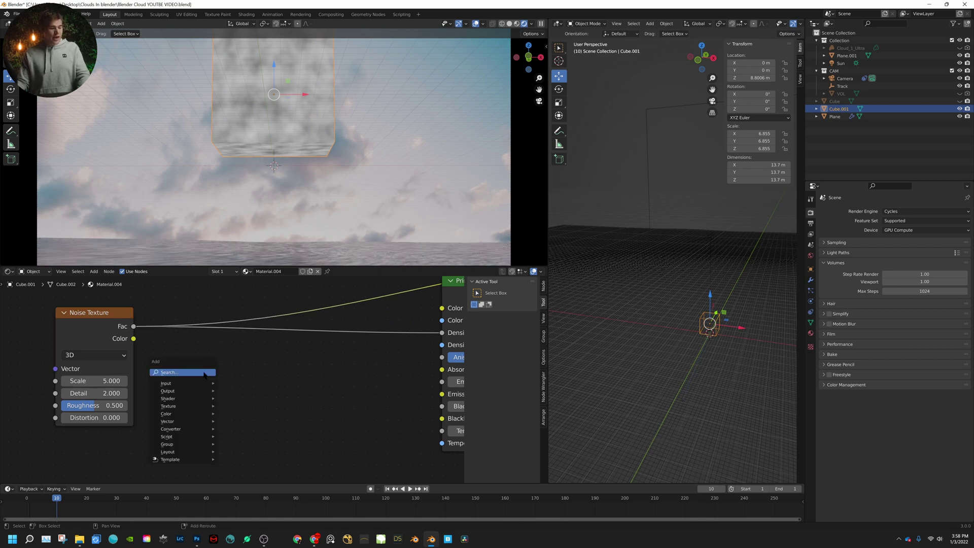
text(colo)
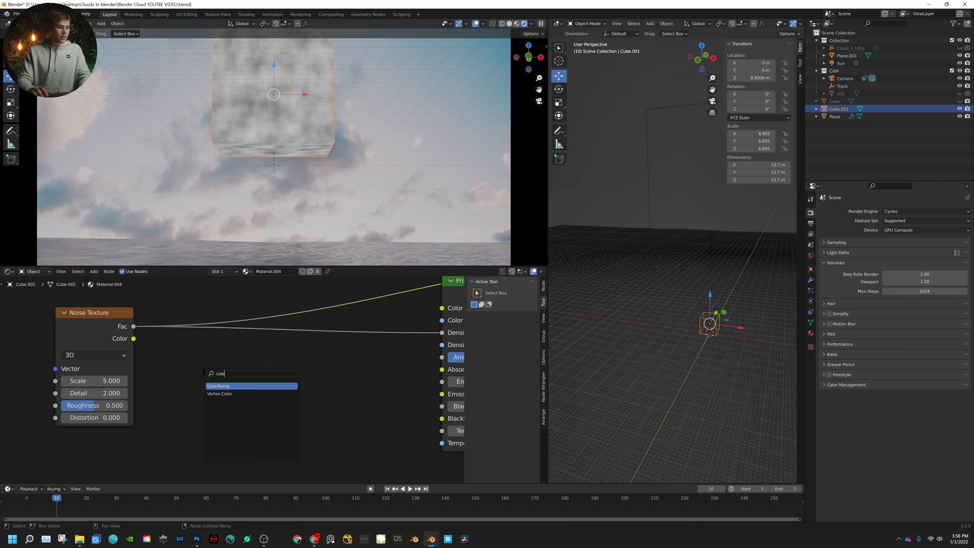
key(Return)
click(178, 291)
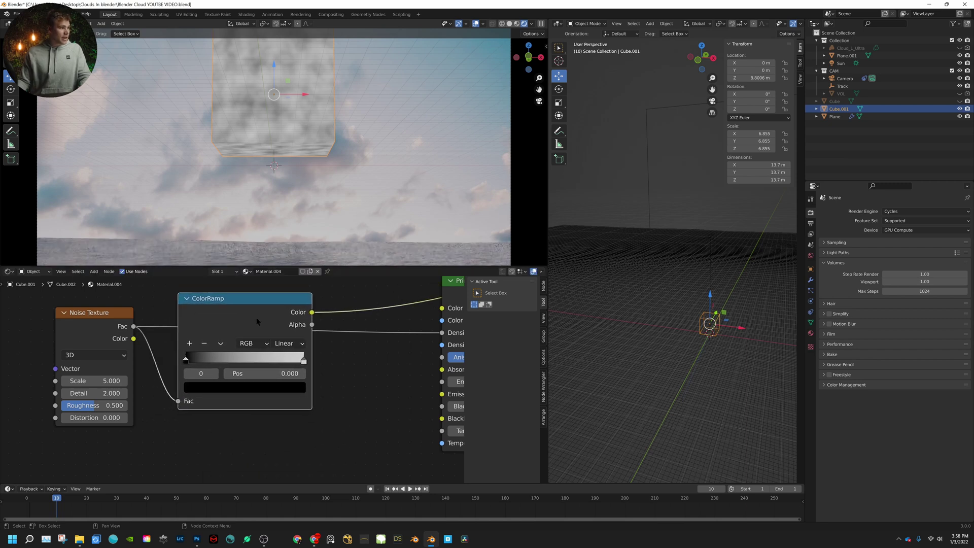
drag(311, 313, 433, 336)
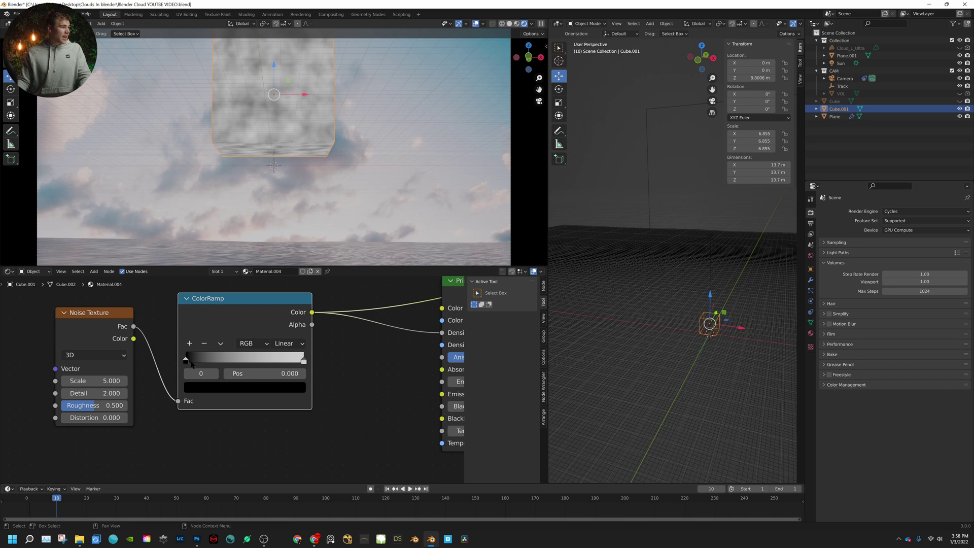
drag(189, 363, 244, 362)
Stretch the cloud box Cube.001 along Y, then widen it along X.
scroll(243, 363, down, 5)
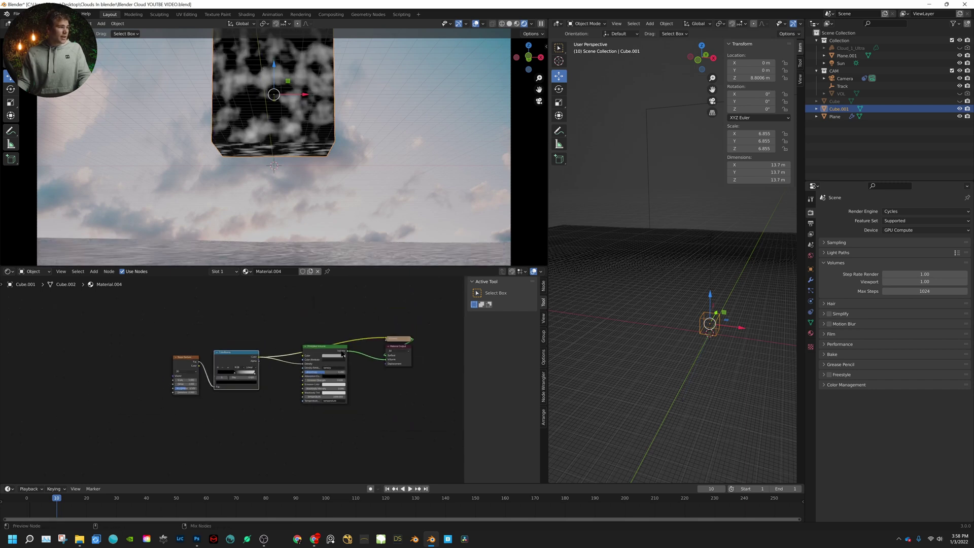
scroll(233, 381, up, 2)
middle_drag(282, 213, 322, 100)
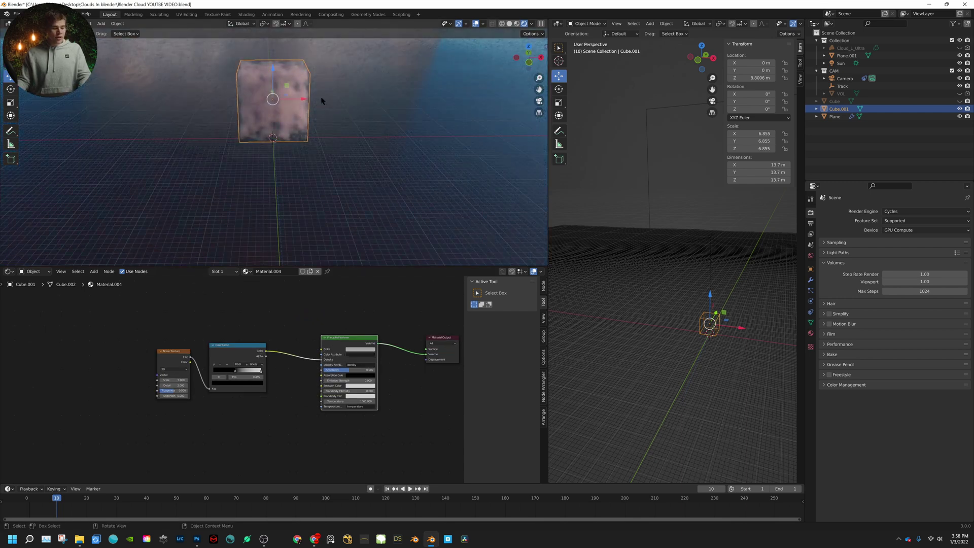
key(s)
key(y)
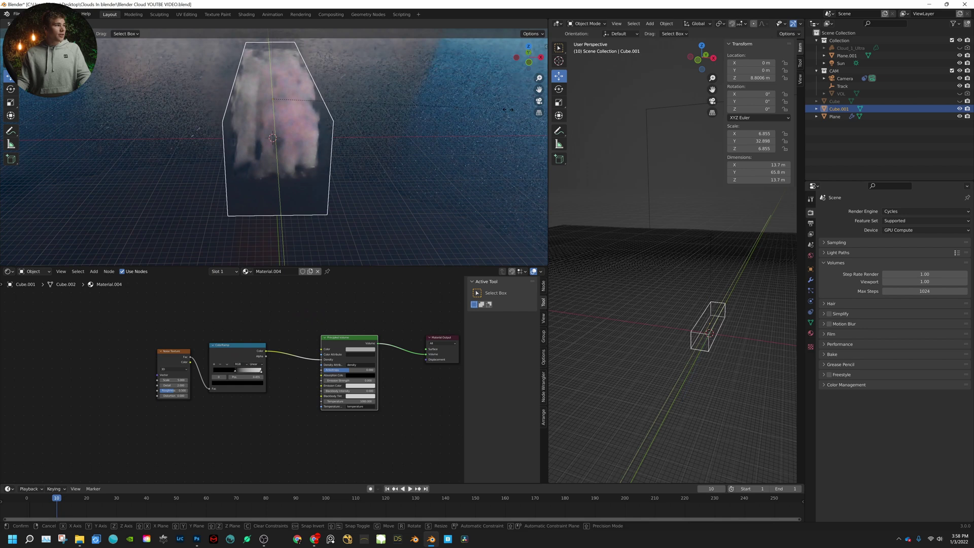
click(335, 103)
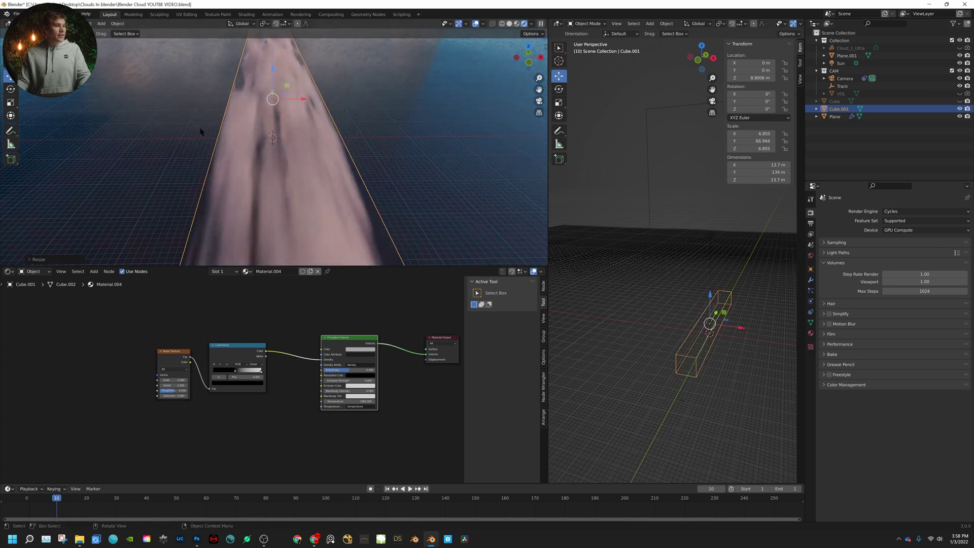
key(s)
key(x)
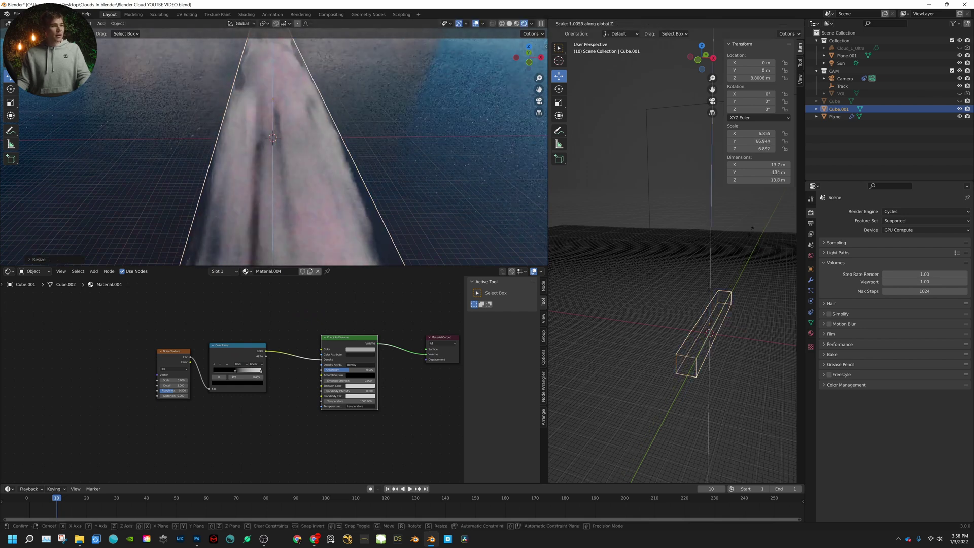
click(558, 373)
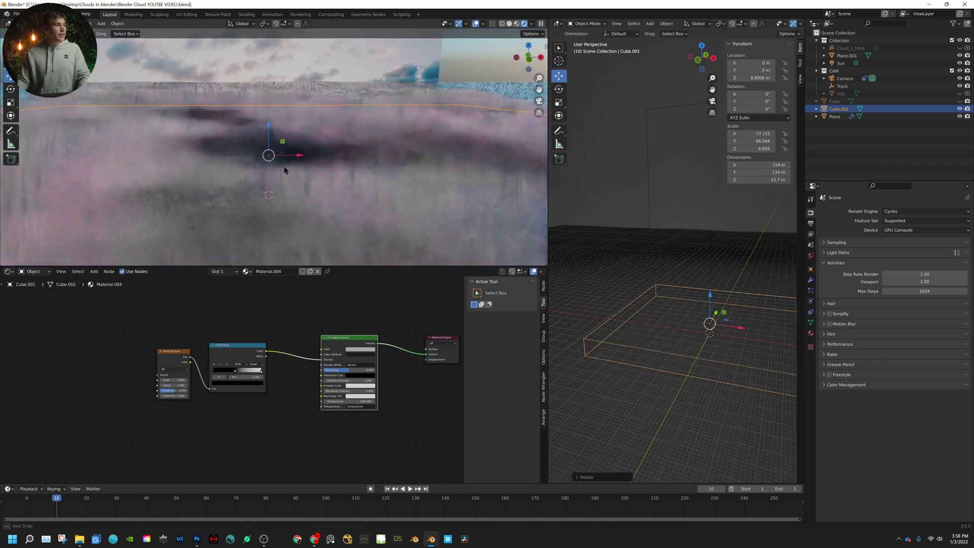
Raise the cloud box higher into the sky and push it back along Y.
middle_drag(284, 161, 289, 218)
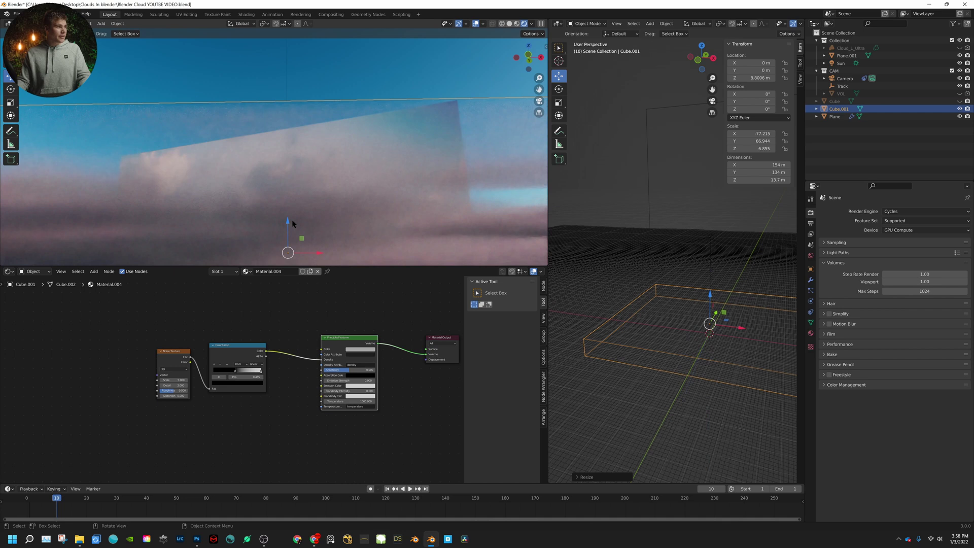
drag(292, 229, 306, 133)
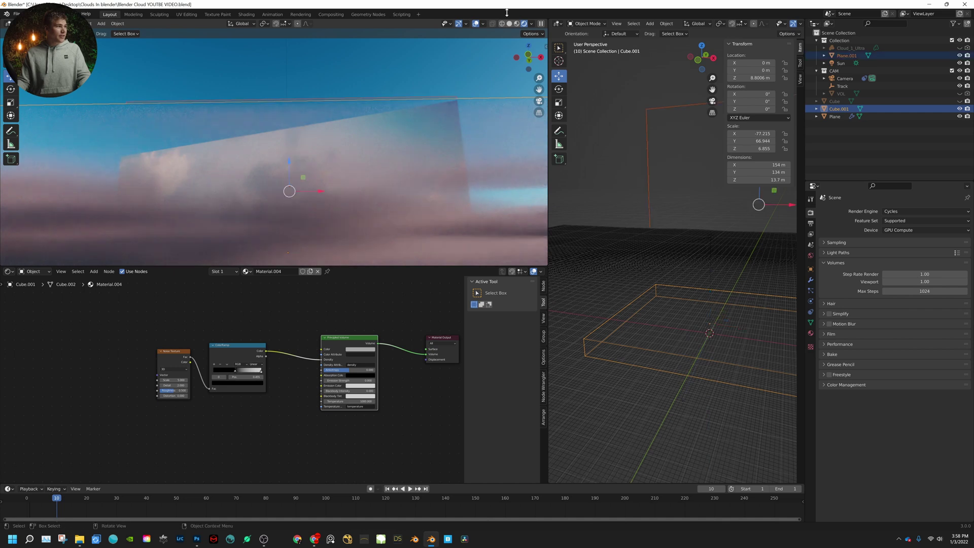
click(539, 101)
key(g)
key(z)
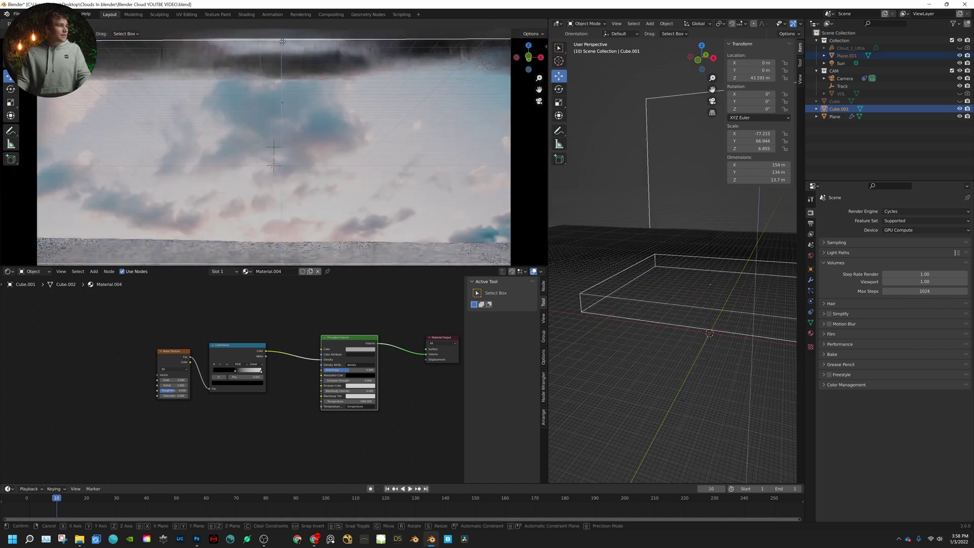
key(Escape)
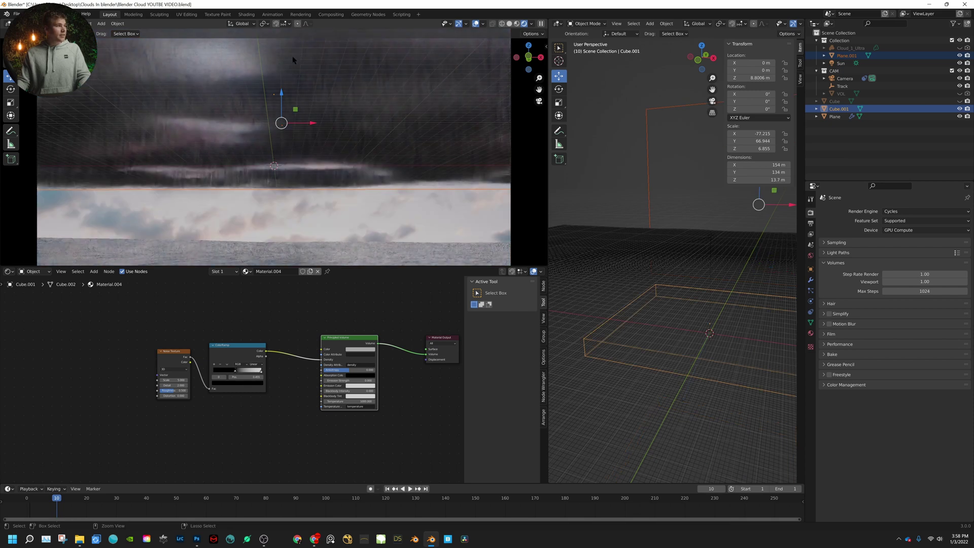
drag(711, 301, 712, 228)
scroll(713, 228, down, 8)
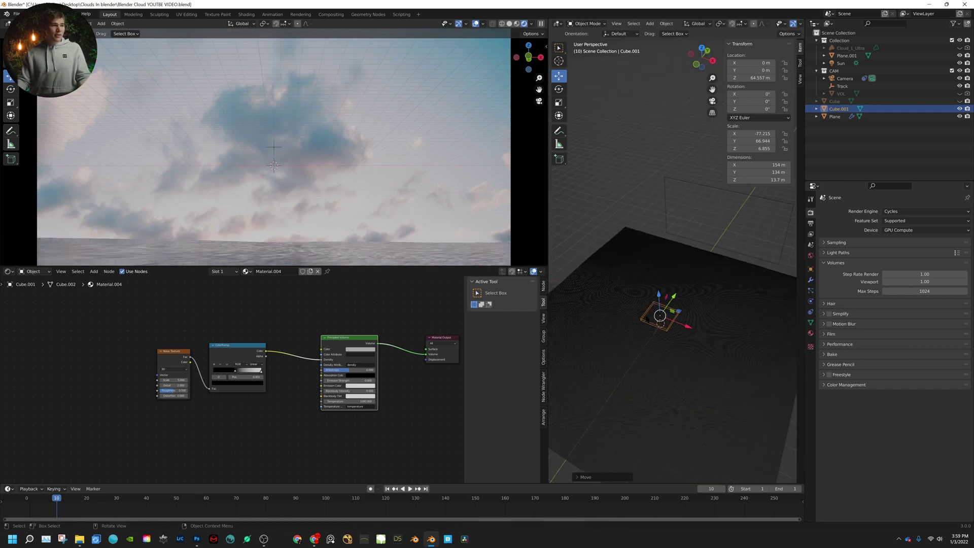
drag(674, 296, 697, 273)
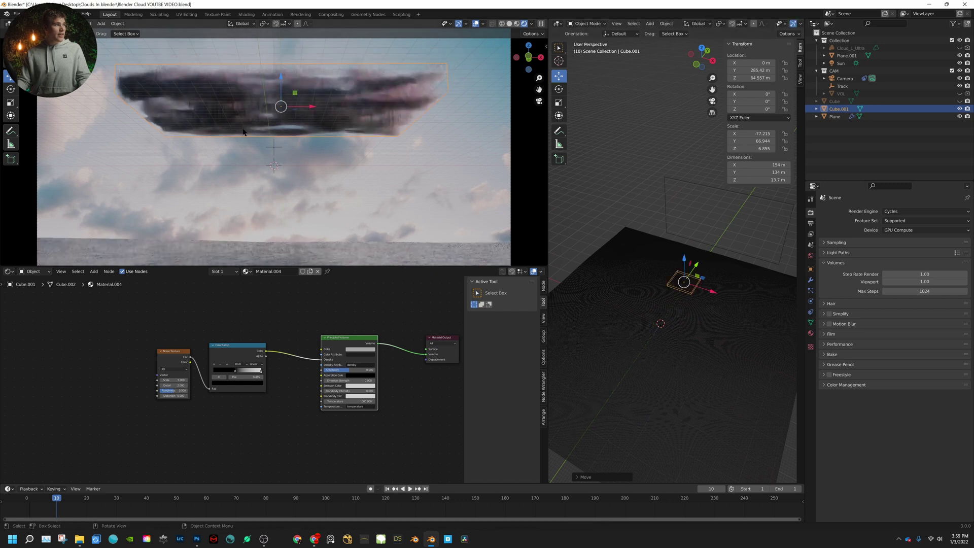
Scale the box again along X and Y into a flat slab about 709 by 722 m.
key(s)
key(z)
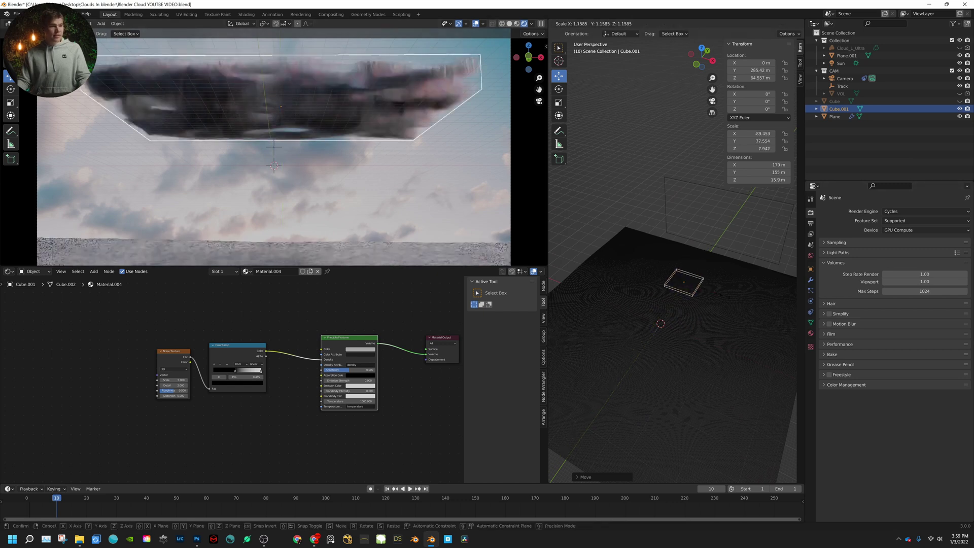
key(x)
key(Return)
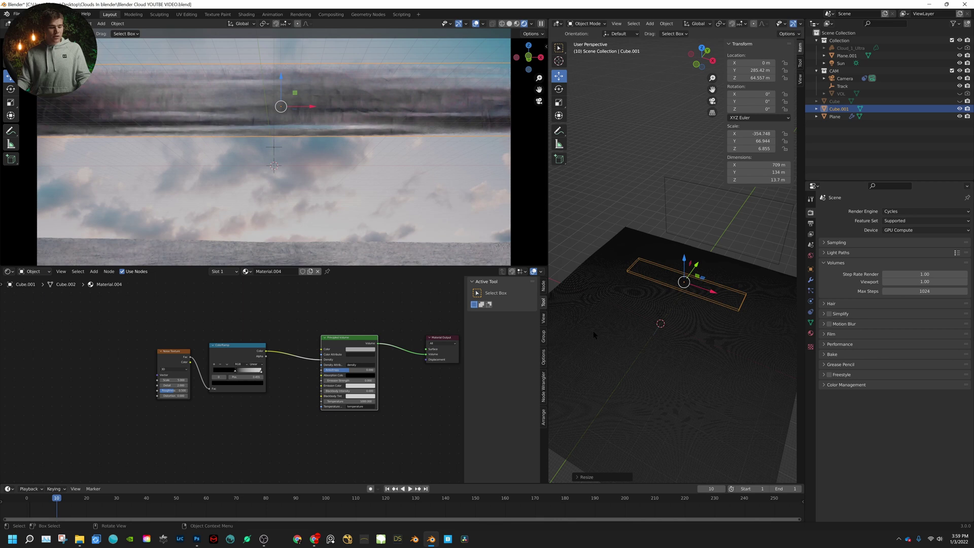
key(s)
key(y)
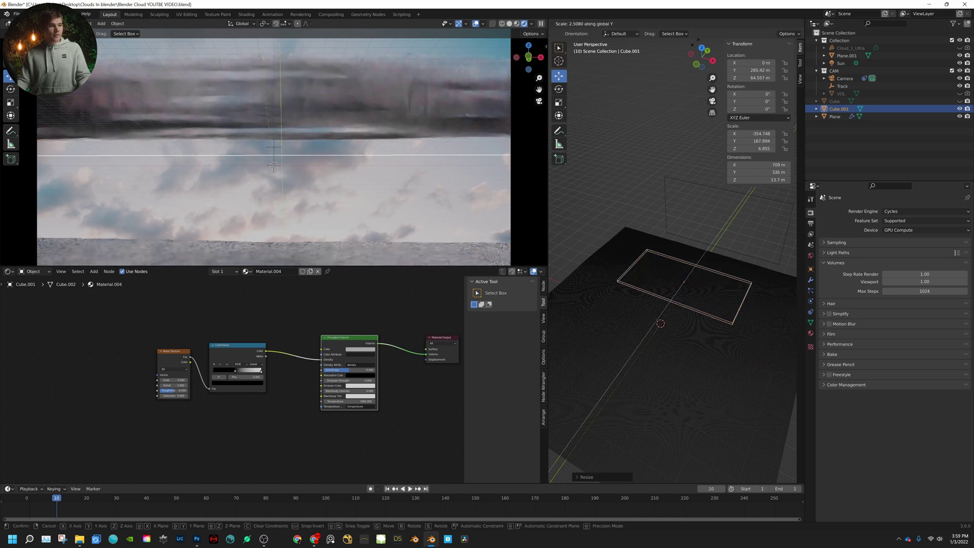
click(421, 173)
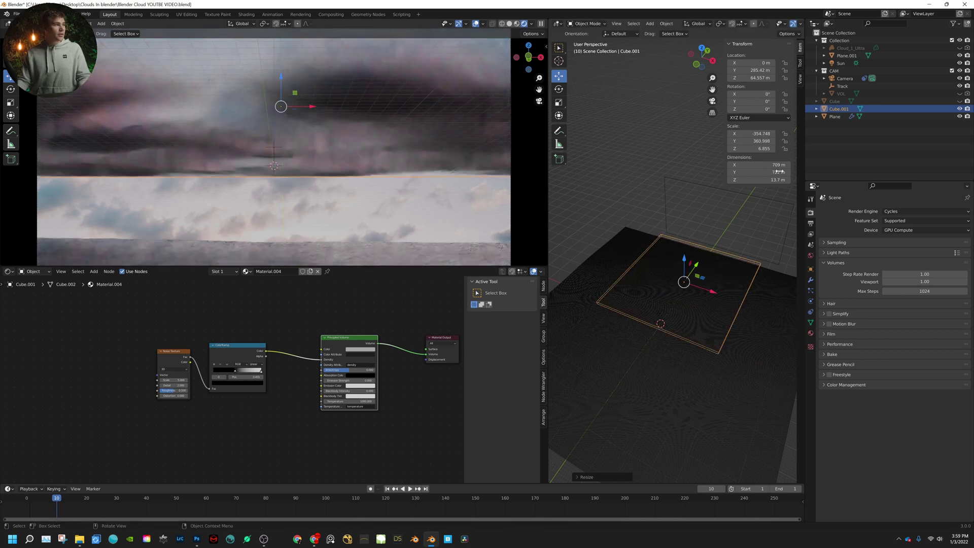
click(398, 198)
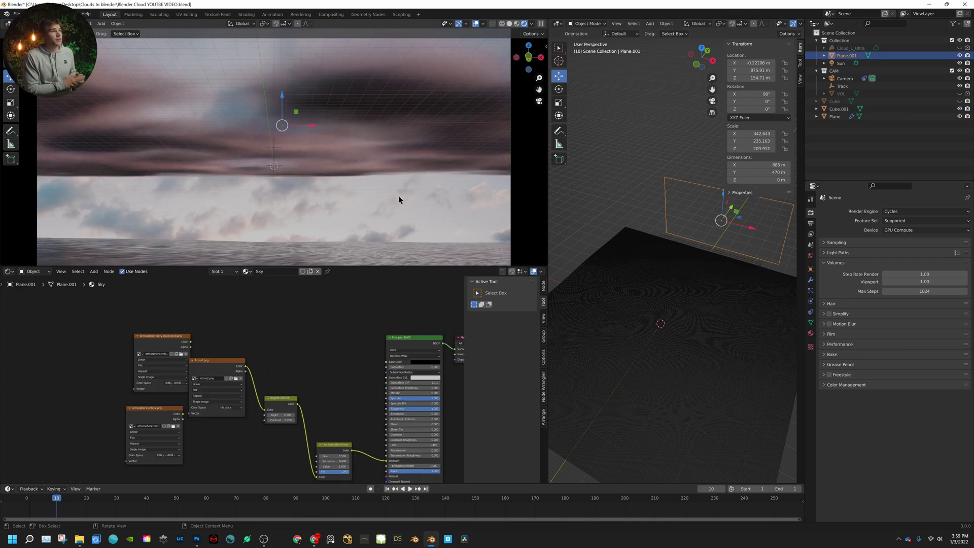
Give Cube.001's Noise Texture Detail 10 and Roughness 0.1, then make Cloud_1_Ultra visible again.
click(399, 200)
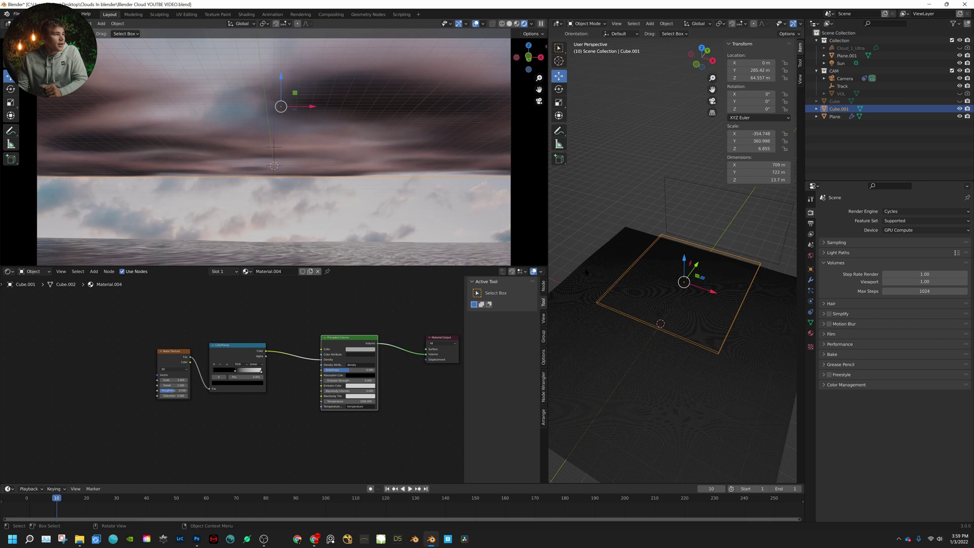
scroll(298, 373, up, 3)
click(126, 390)
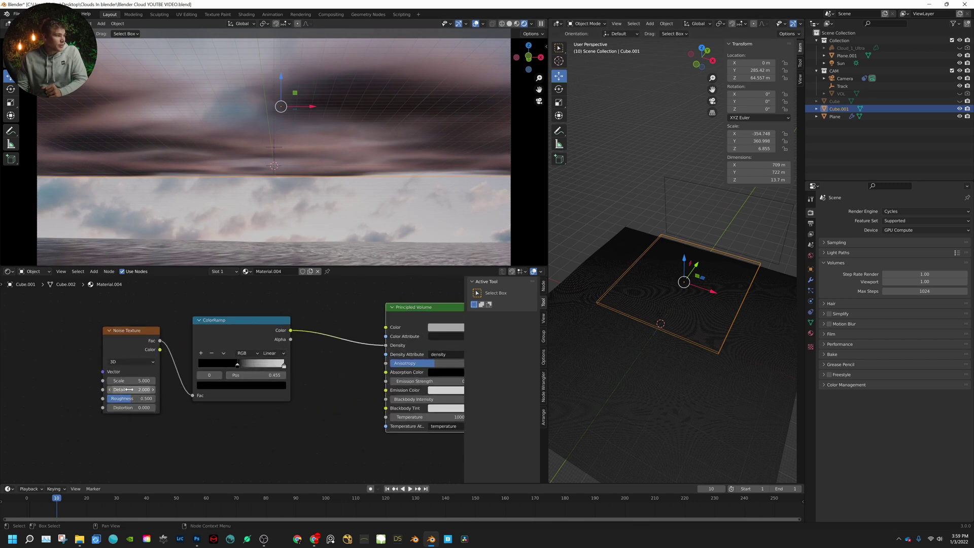
text(10)
key(Return)
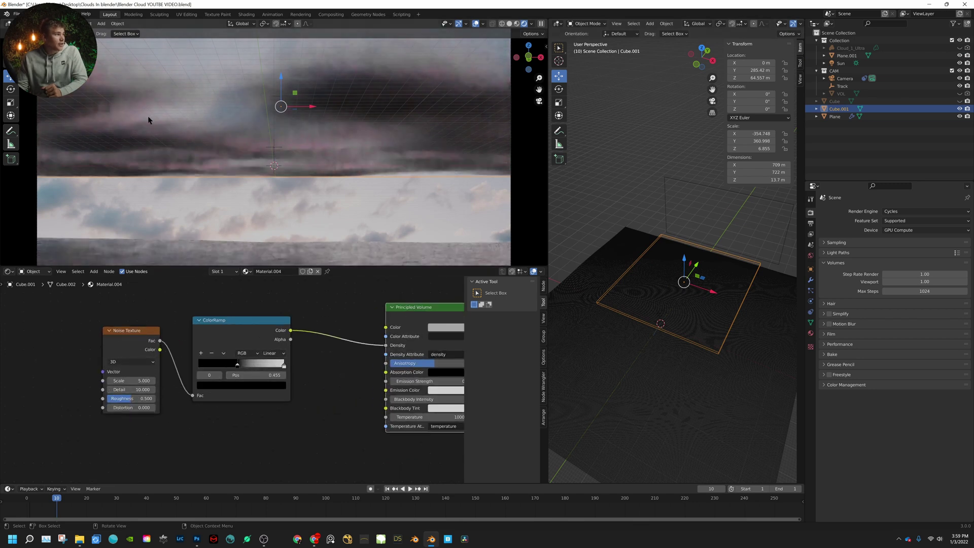
scroll(153, 391, up, 2)
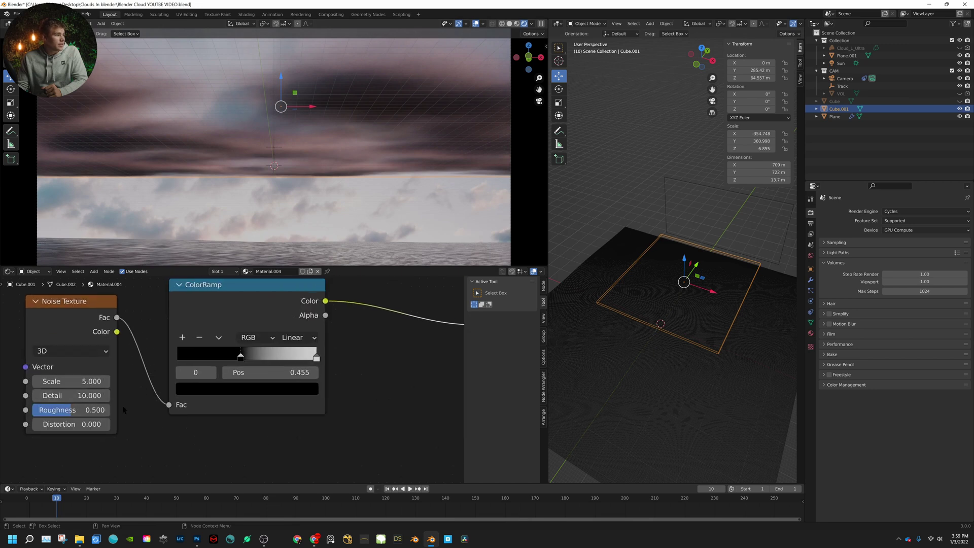
drag(73, 410, 44, 413)
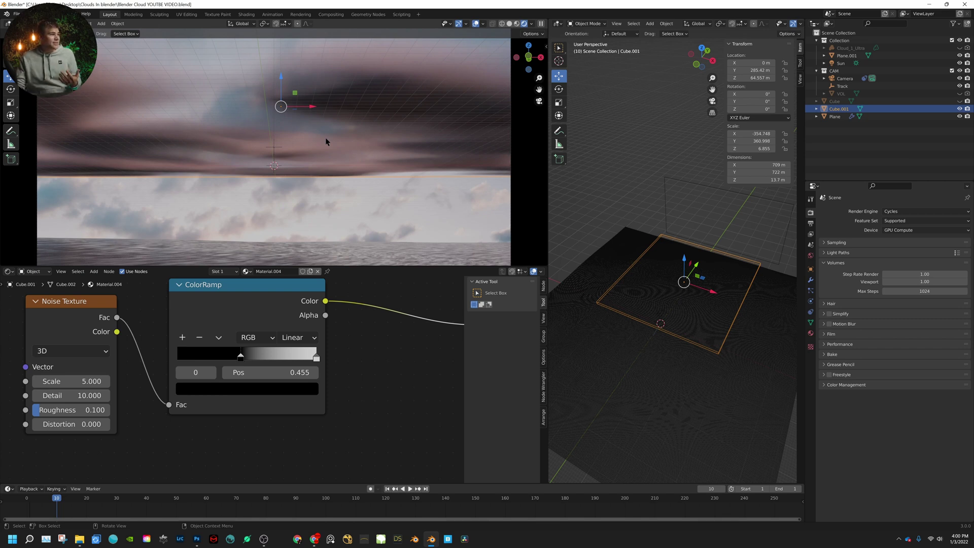
click(968, 48)
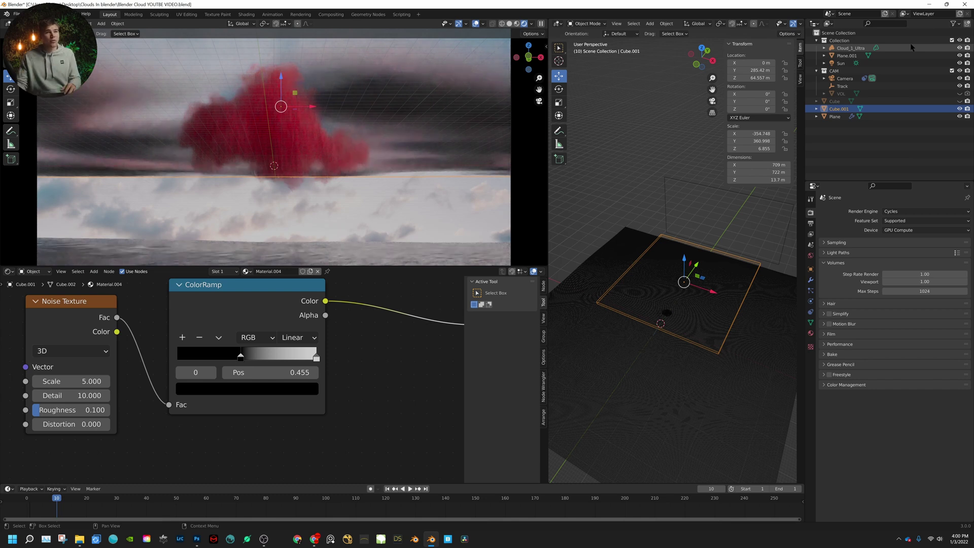
click(968, 48)
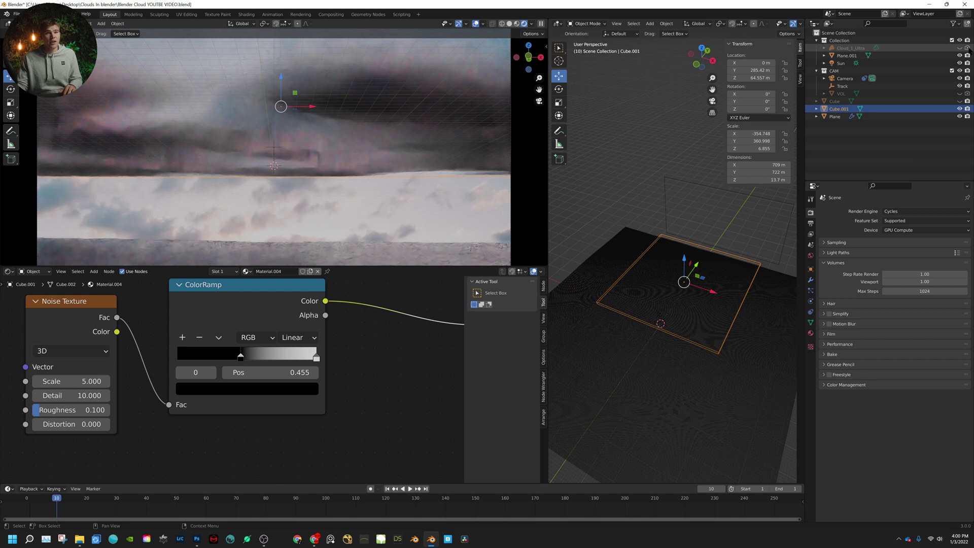